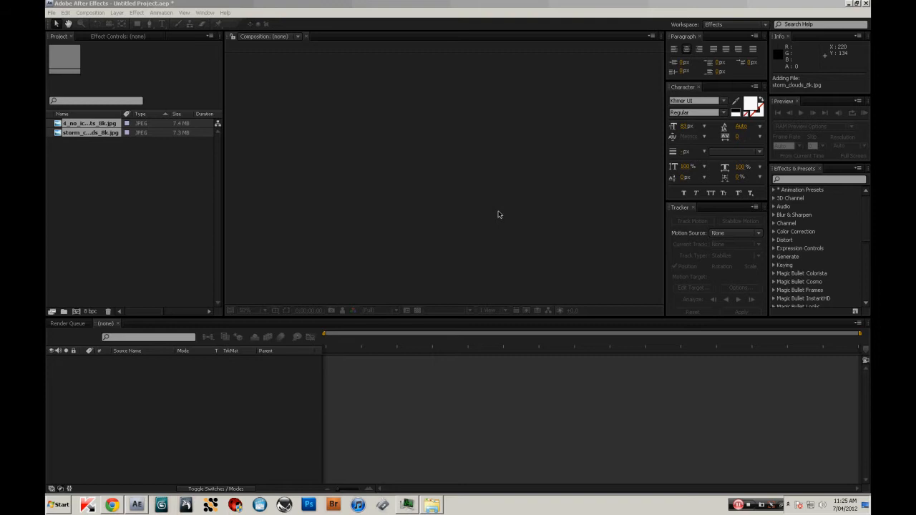
# Preview the storm_clouds_8k.jpg and 4_no_ice_clouds_mts_8k.jpg footage items in the project.
pyautogui.click(111, 226)
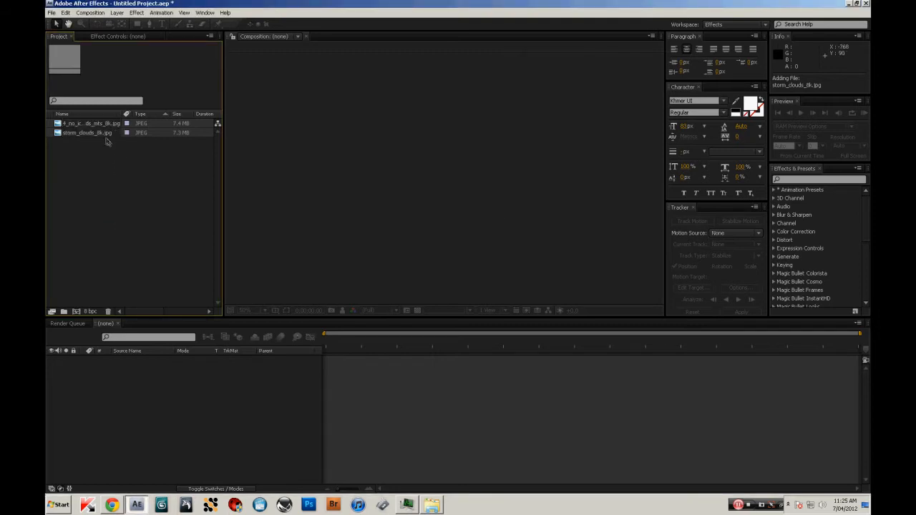
pyautogui.click(103, 133)
pyautogui.click(102, 124)
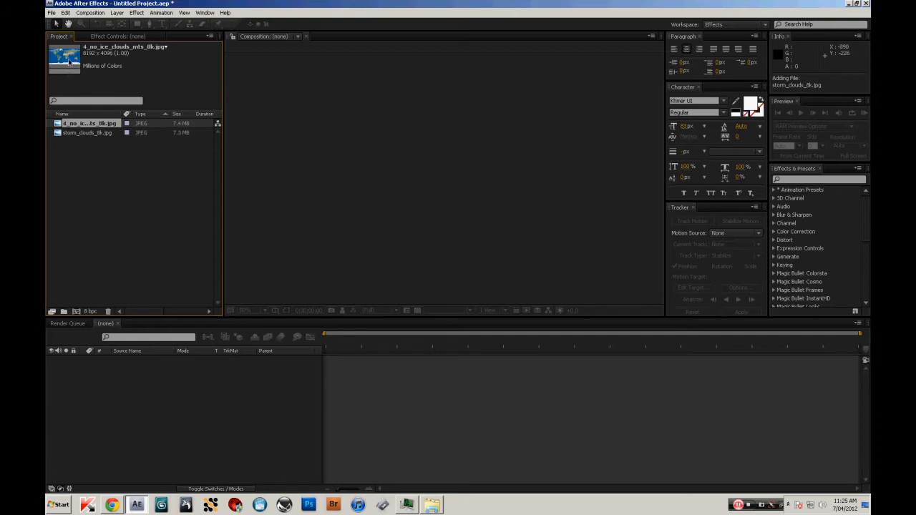
# Examine 4_no_ice_clouds_mts_8k.jpg from the Planet folder up close in Windows Photo Viewer, close it and return to After Effects.
pyautogui.click(431, 504)
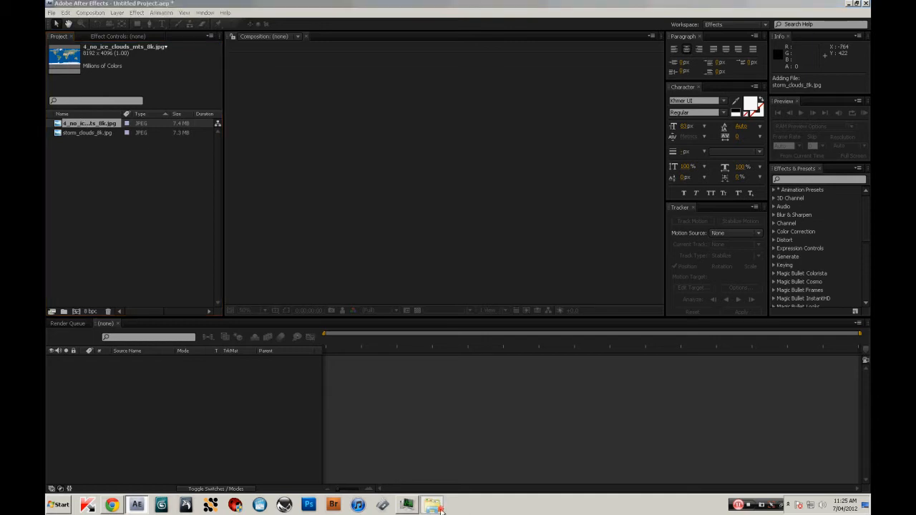
pyautogui.click(573, 213)
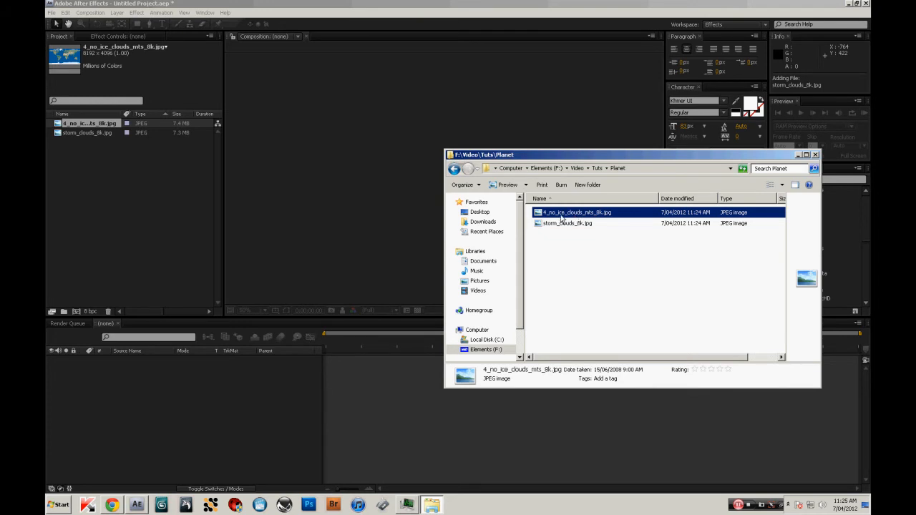
pyautogui.doubleClick(561, 214)
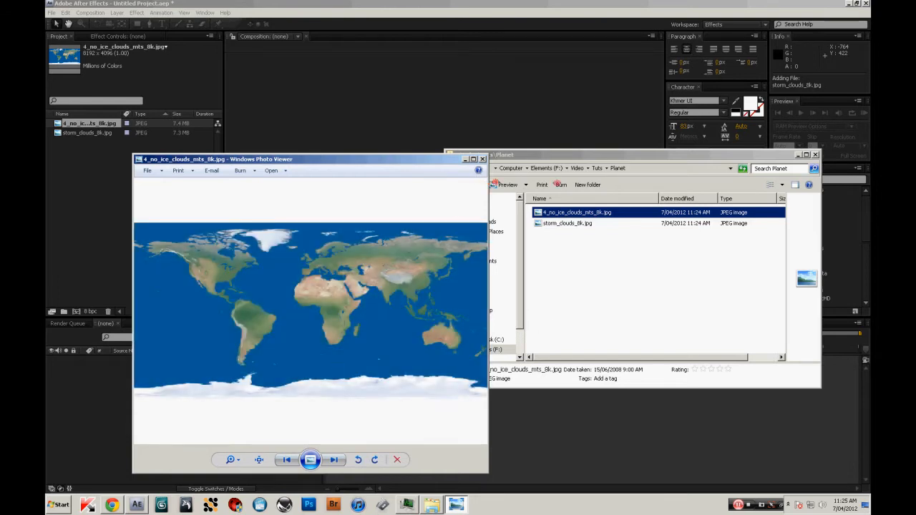
pyautogui.moveTo(489, 183); pyautogui.dragTo(638, 184)
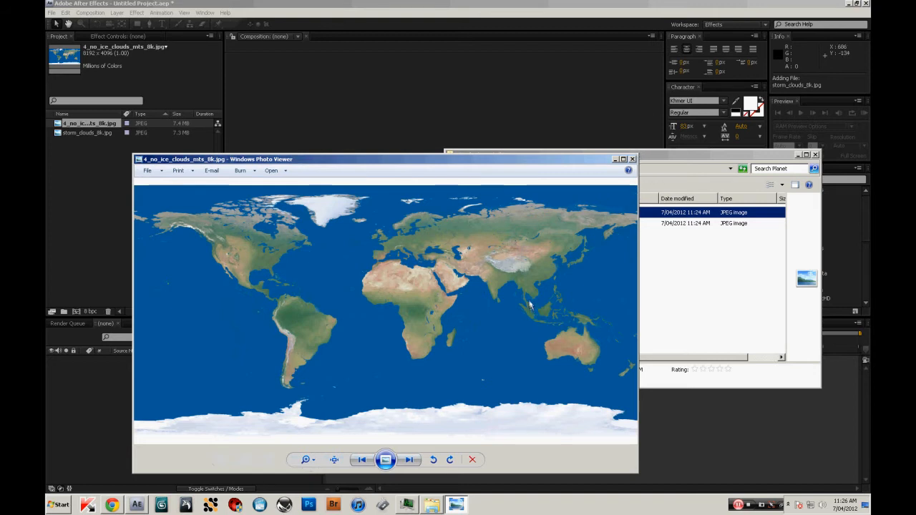
pyautogui.scroll(5, 429, 293)
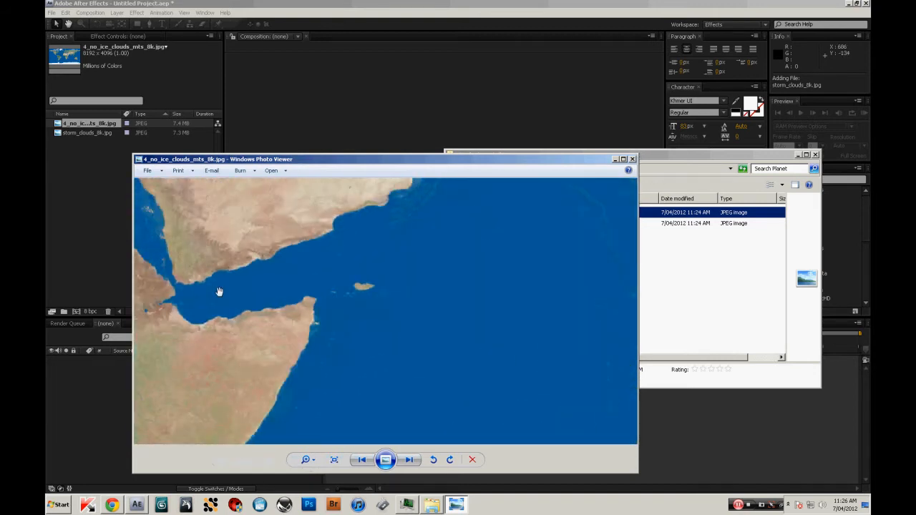
pyautogui.click(632, 158)
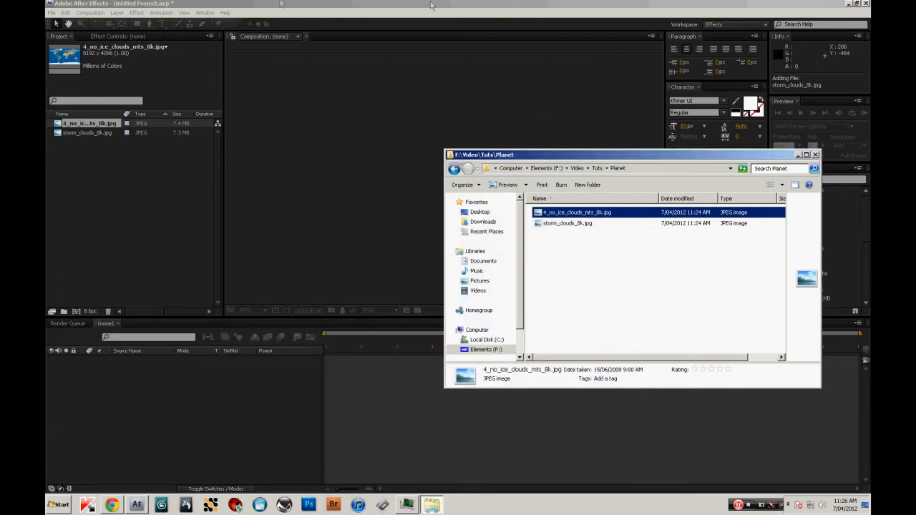
pyautogui.click(432, 6)
pyautogui.click(64, 146)
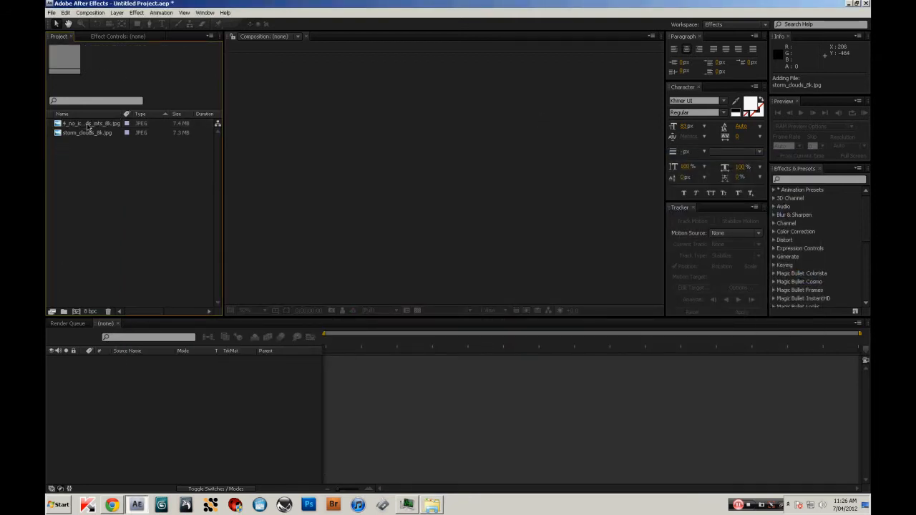
# Create a new composition named Earth with a duration of 0:00:35:00.
pyautogui.moveTo(87, 126)
pyautogui.mouseDown()
pyautogui.moveTo(117, 384)
pyautogui.moveTo(119, 139)
pyautogui.moveTo(100, 126)
pyautogui.mouseUp()
pyautogui.click(90, 13)
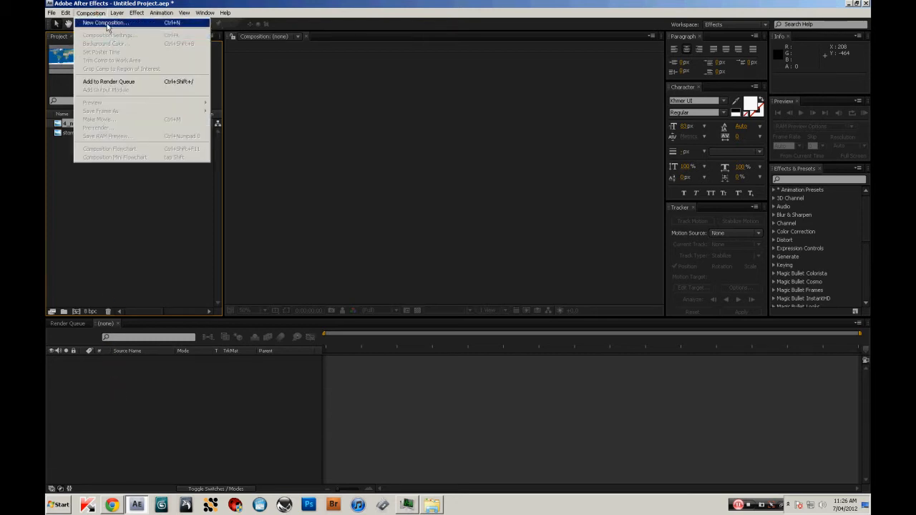
pyautogui.click(104, 21)
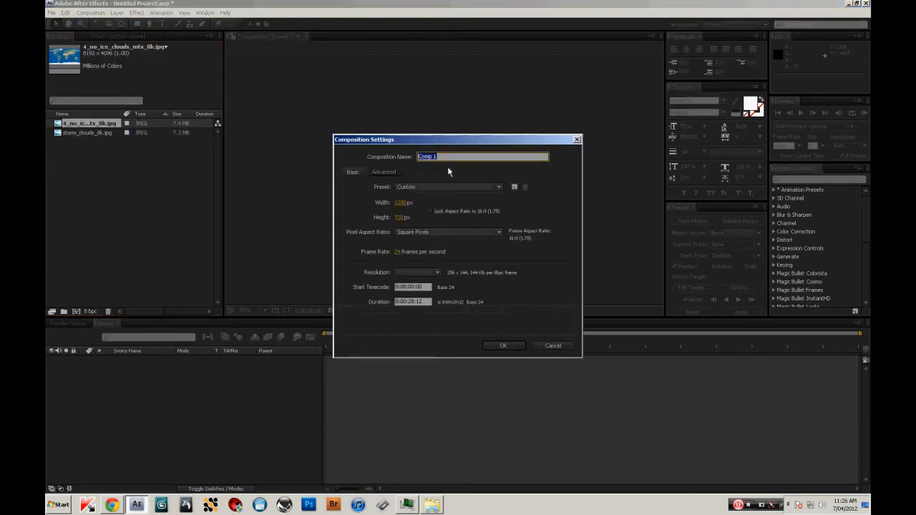
pyautogui.write('Earth')
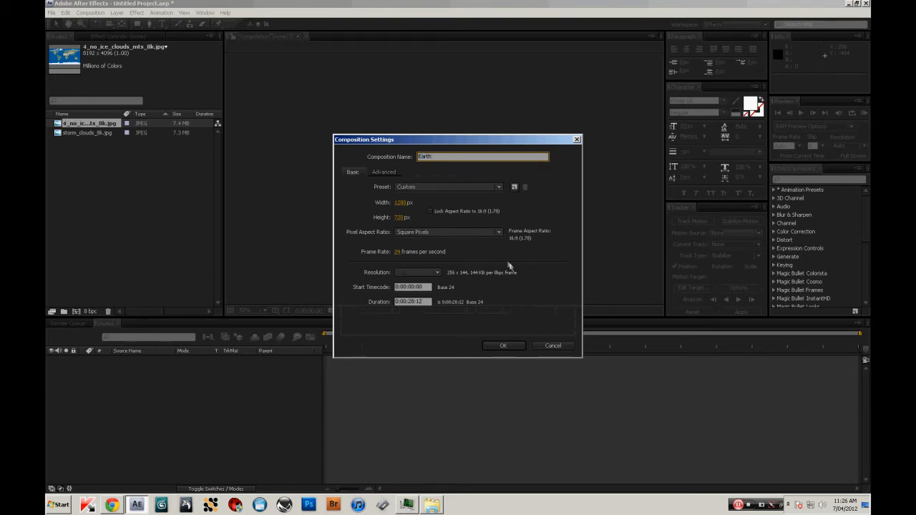
pyautogui.click(413, 302)
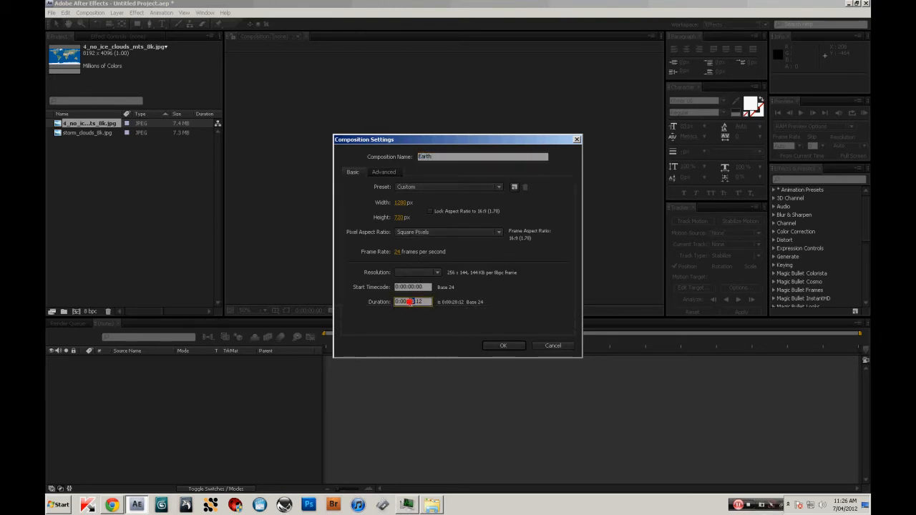
pyautogui.write('35:00')
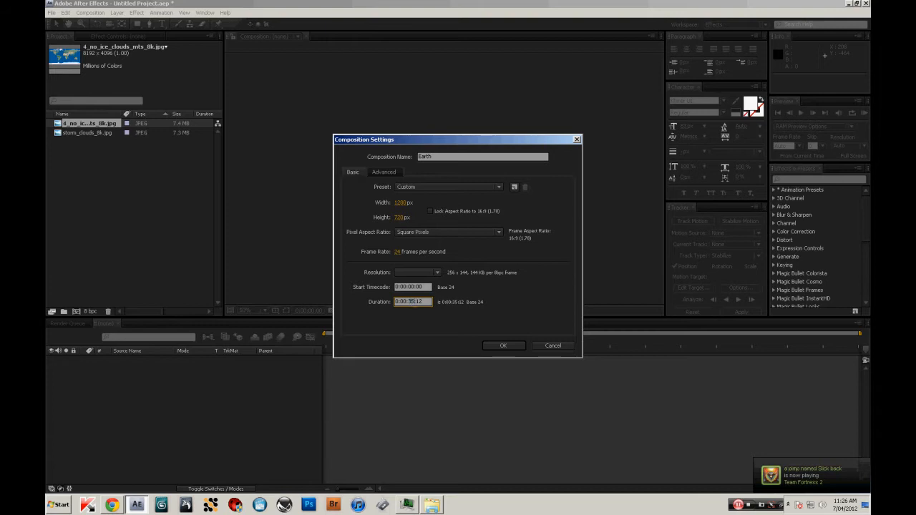
pyautogui.click(493, 345)
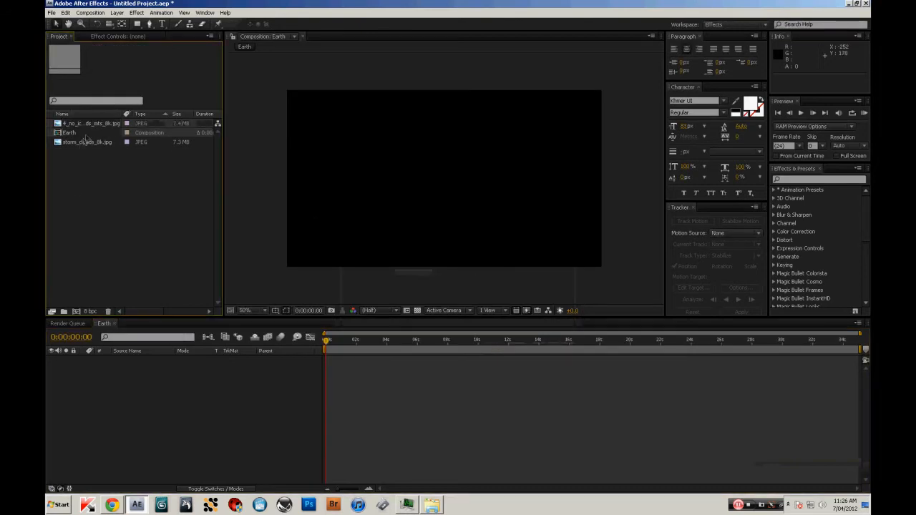
# Add 4_no_ice_clouds_mts_8k.jpg to the Earth composition and apply the CC Sphere effect to it.
pyautogui.moveTo(91, 125); pyautogui.dragTo(172, 413)
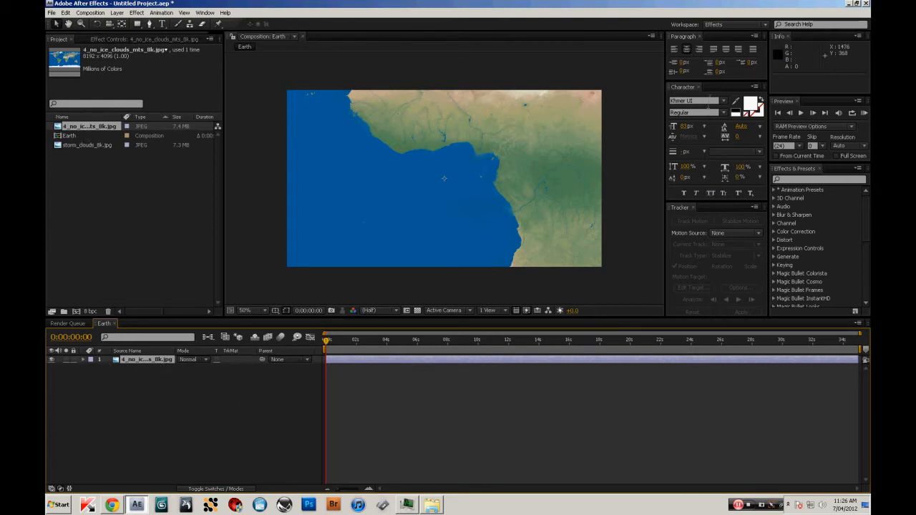
pyautogui.click(786, 179)
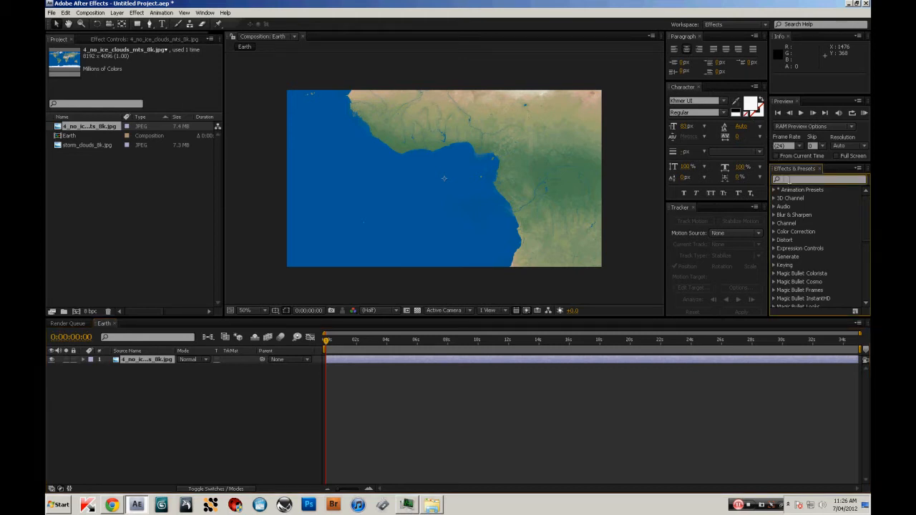
pyautogui.write('cc sphere')
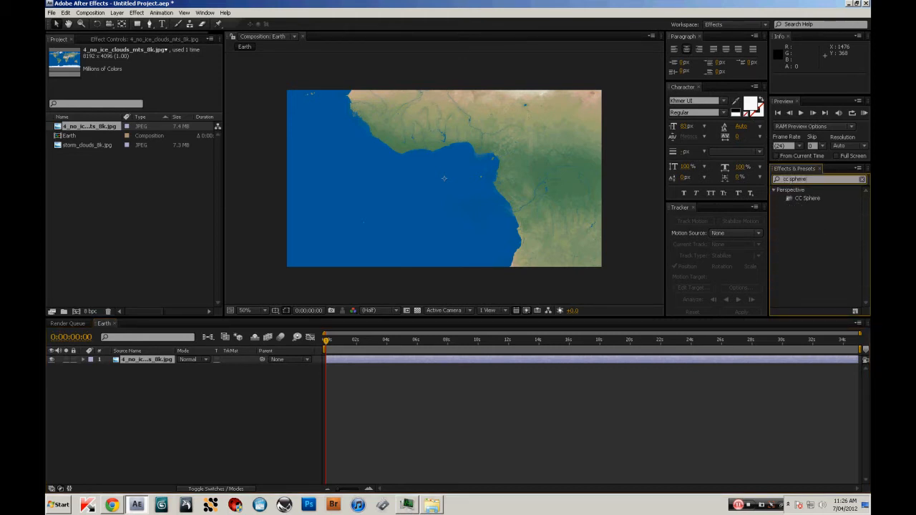
pyautogui.moveTo(806, 198); pyautogui.dragTo(415, 367)
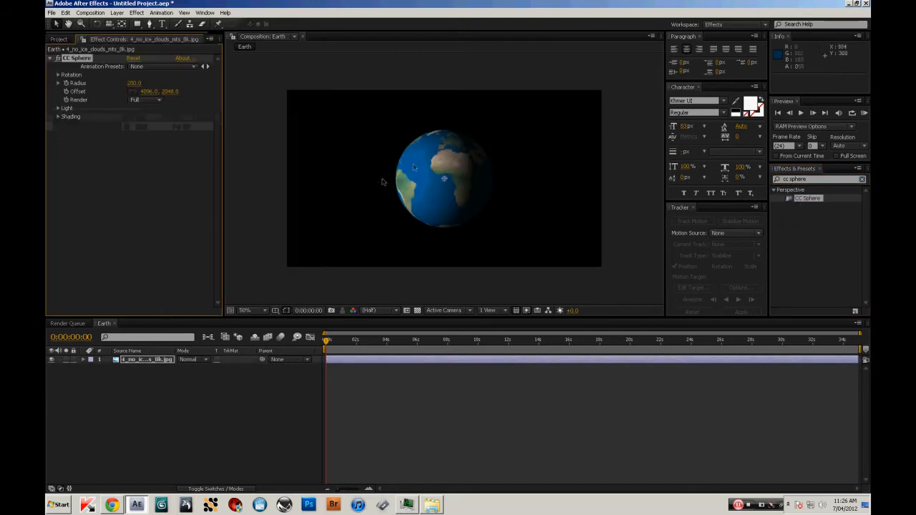
pyautogui.click(389, 342)
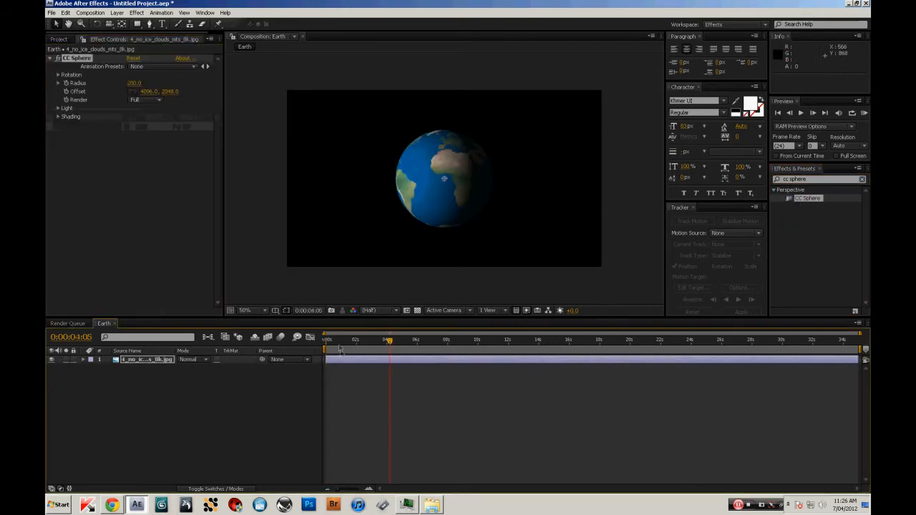
pyautogui.click(325, 344)
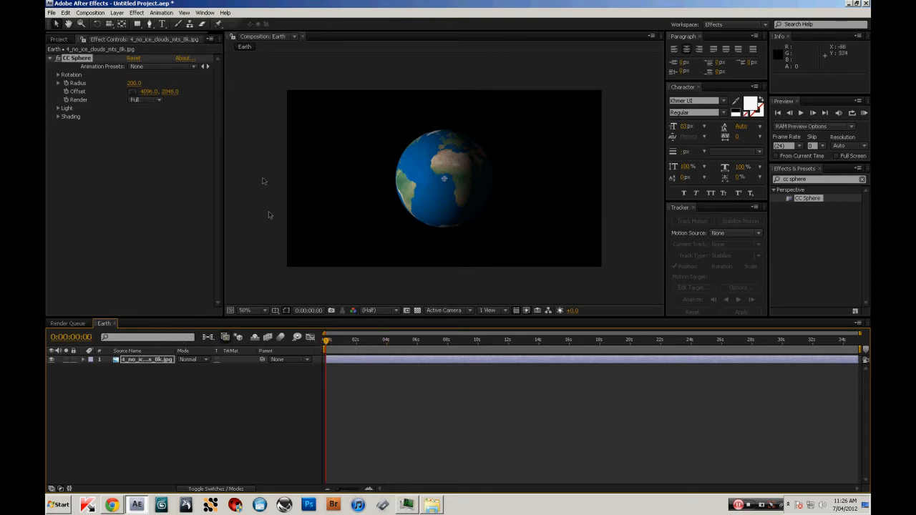
# Set the CC Sphere light direction of the 4_no_ice_clouds_mts_8k.jpg layer to 0°.
pyautogui.click(158, 361)
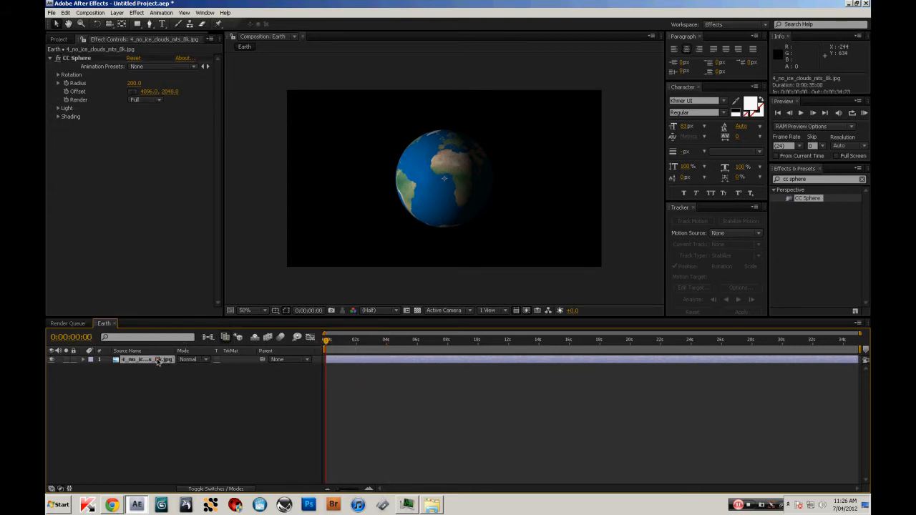
pyautogui.click(58, 108)
pyautogui.click(134, 153)
pyautogui.moveTo(135, 153); pyautogui.dragTo(138, 140)
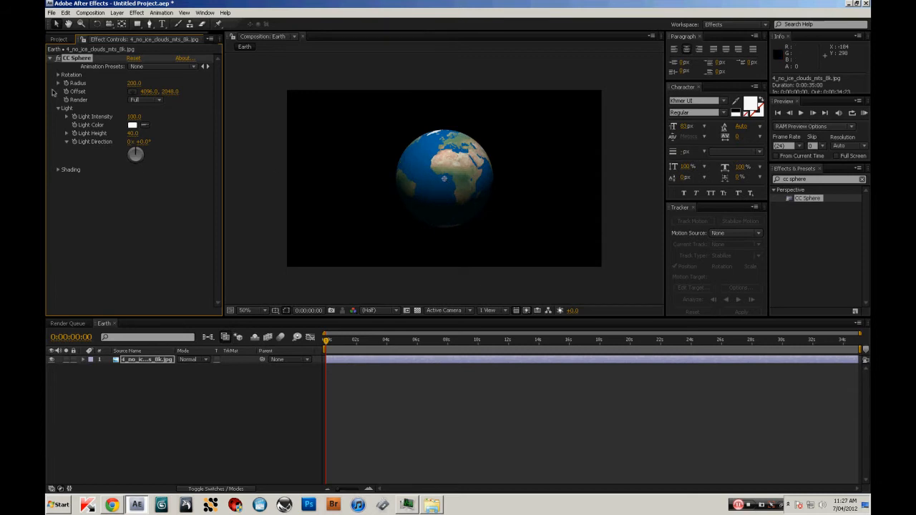
# Place storm_clouds_8k.jpg above the Earth map layer and apply CC Sphere to it.
pyautogui.click(57, 39)
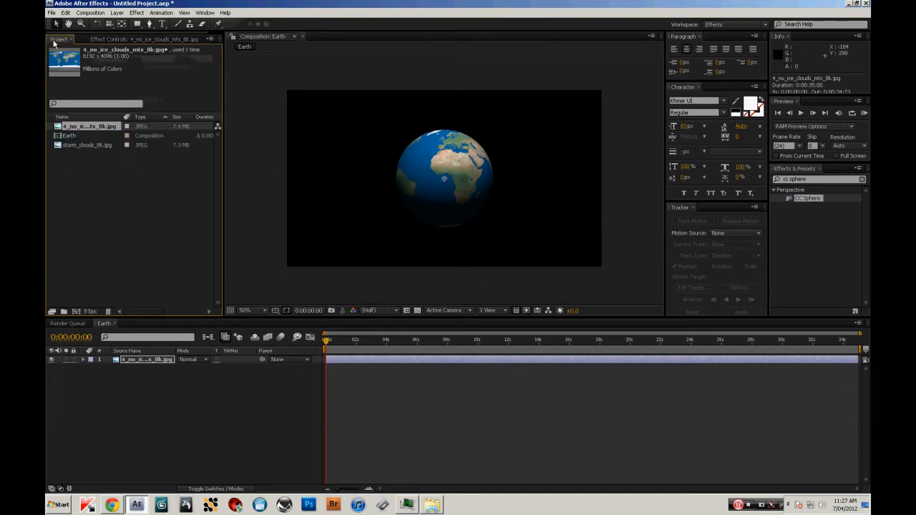
pyautogui.moveTo(74, 146); pyautogui.dragTo(143, 358)
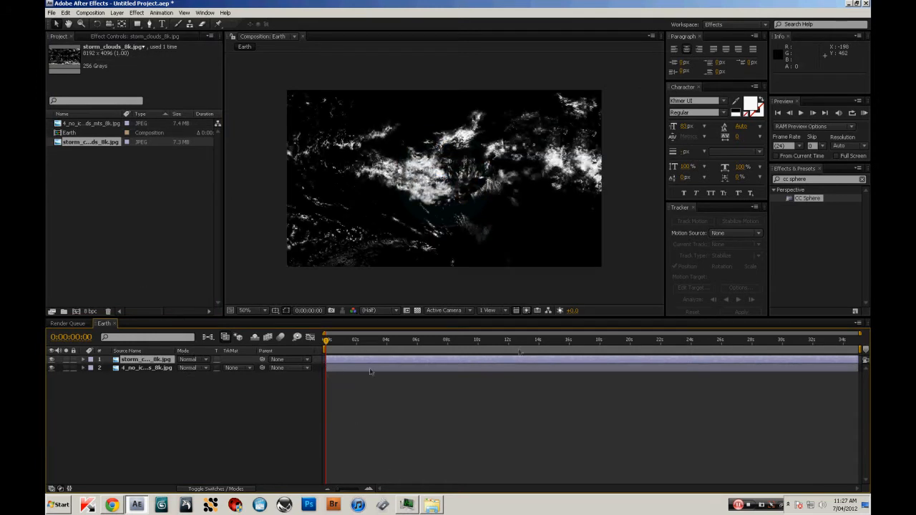
pyautogui.moveTo(826, 202); pyautogui.dragTo(462, 361)
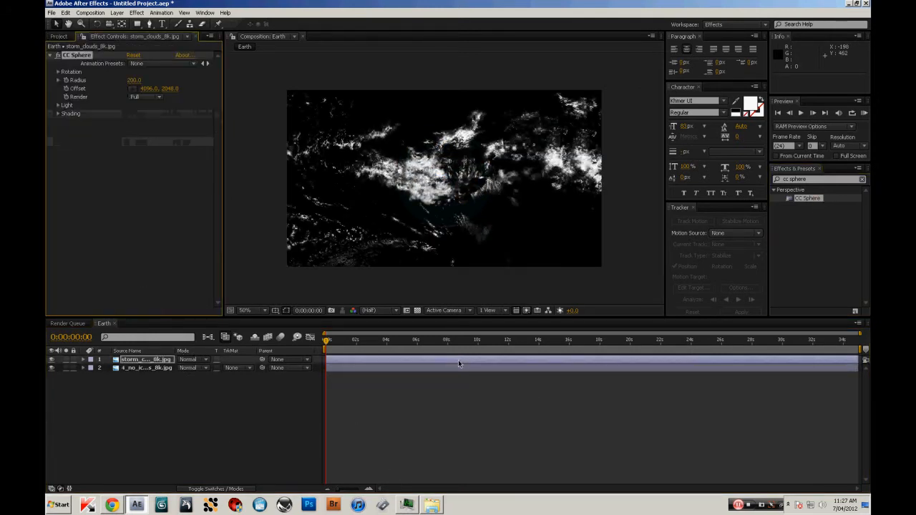
# Set the storm_clouds_8k.jpg layer's blending mode to Screen and its scale to 105%.
pyautogui.click(191, 359)
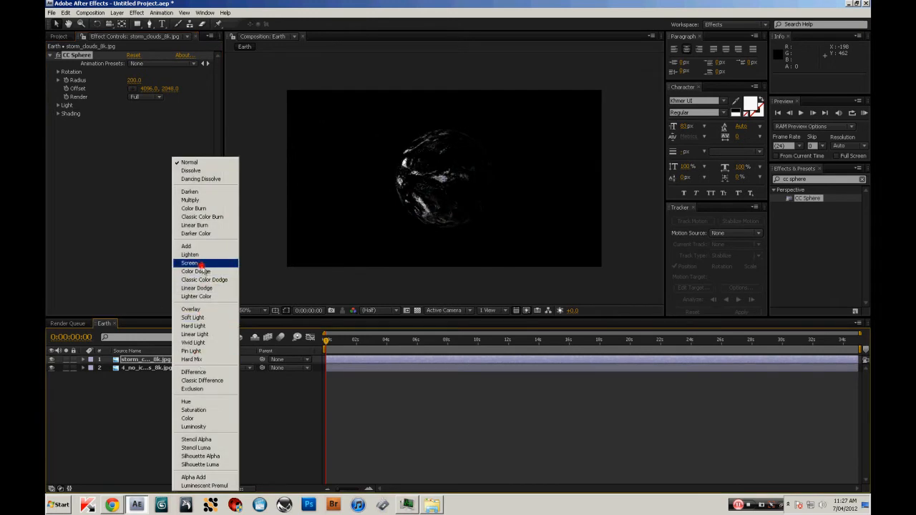
pyautogui.click(189, 263)
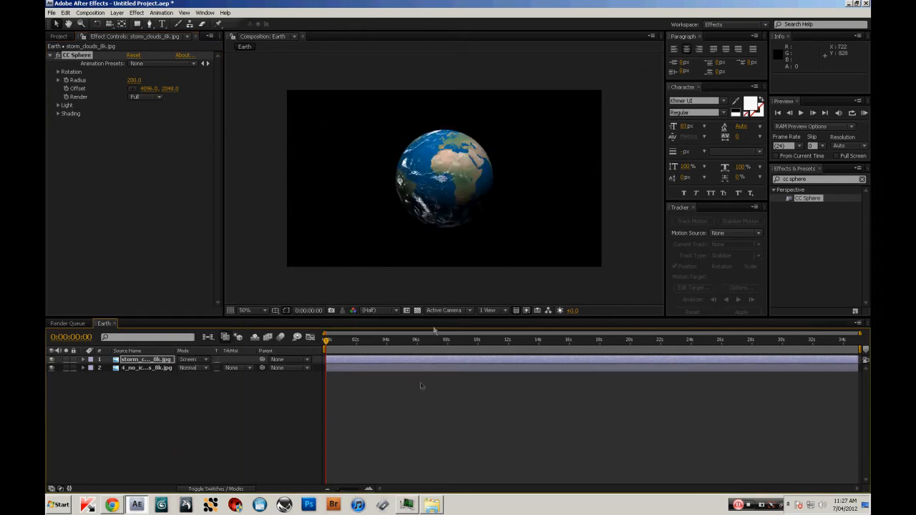
pyautogui.press('s')
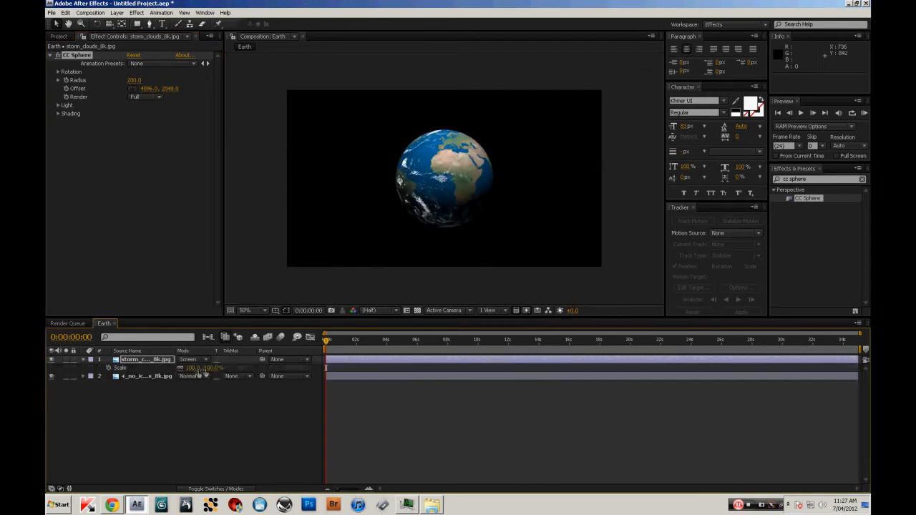
pyautogui.click(213, 368)
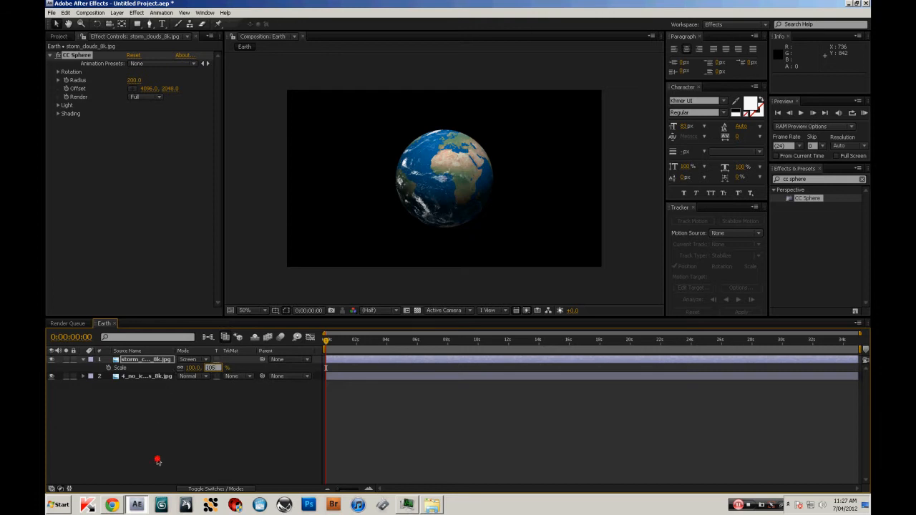
pyautogui.click(157, 460)
pyautogui.scroll(2, 394, 249)
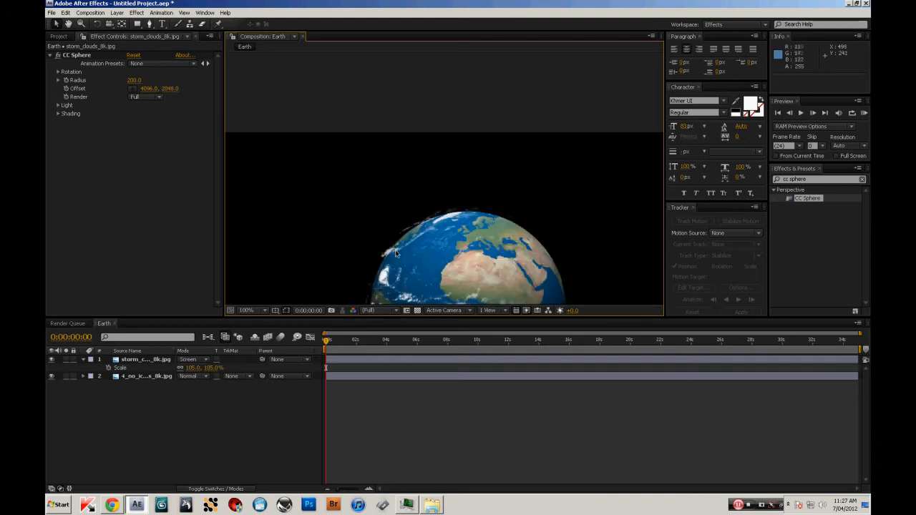
pyautogui.moveTo(396, 256); pyautogui.dragTo(398, 241)
# Reduce the storm_clouds_8k.jpg layer's scale to 101%.
pyautogui.click(209, 367)
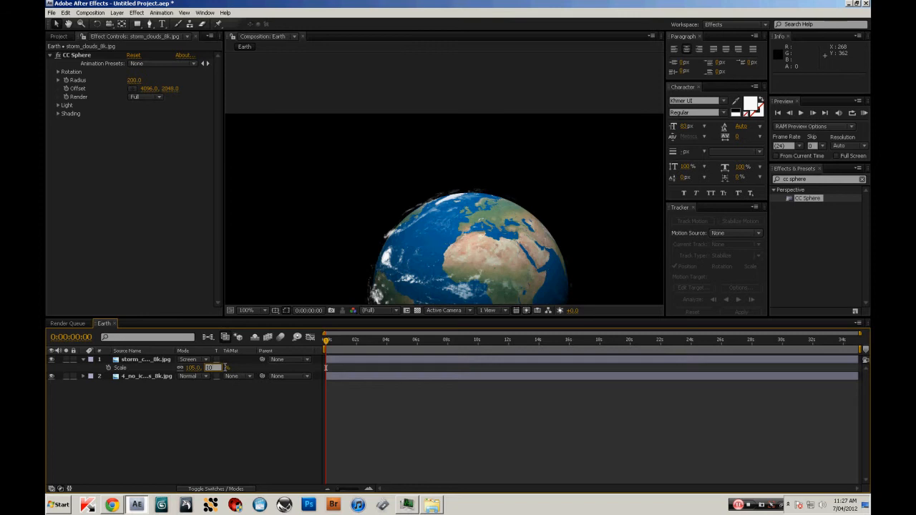
pyautogui.write('101')
pyautogui.press('Return')
pyautogui.scroll(-2, 303, 243)
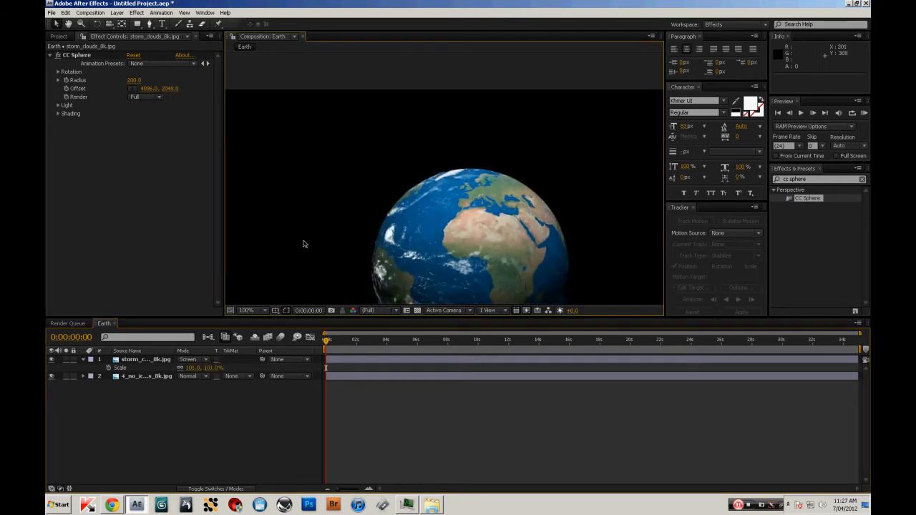
# Set the CC Sphere light direction of the storm_clouds_8k.jpg layer to 0°.
pyautogui.click(136, 359)
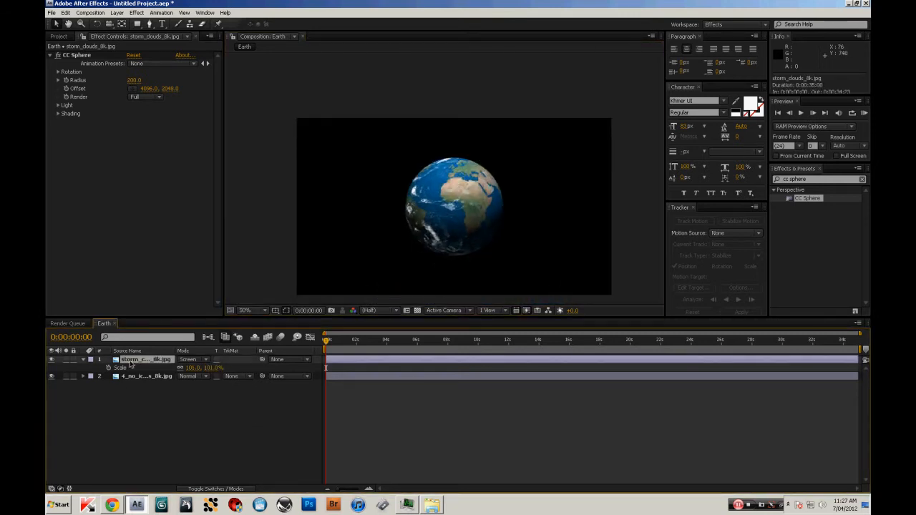
pyautogui.click(58, 106)
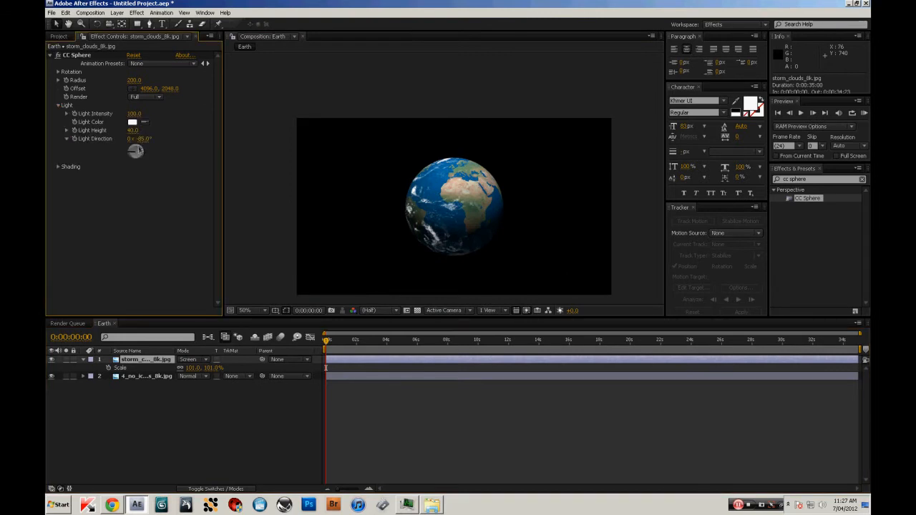
pyautogui.press('Return')
pyautogui.click(166, 411)
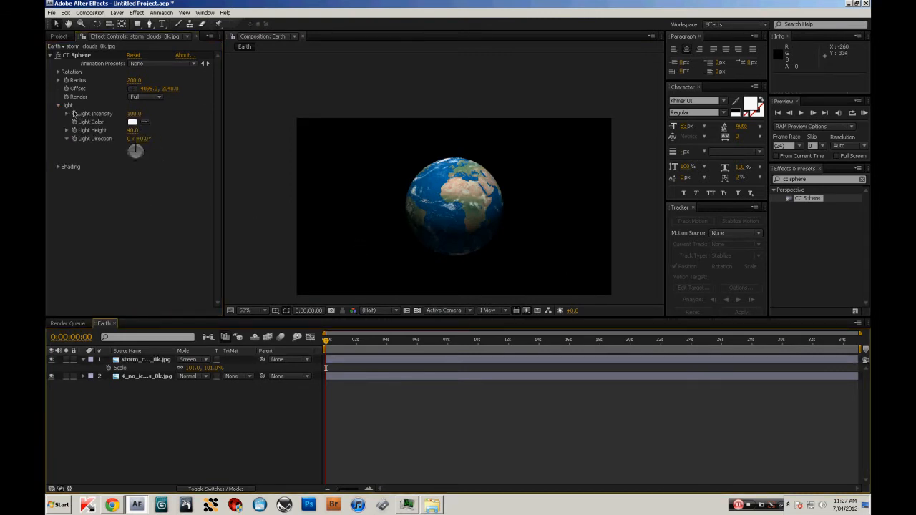
# Hide the storm_clouds_8k.jpg layer and expand all CC Sphere settings of the 4_no_ice_clouds_mts_8k.jpg layer.
pyautogui.click(59, 72)
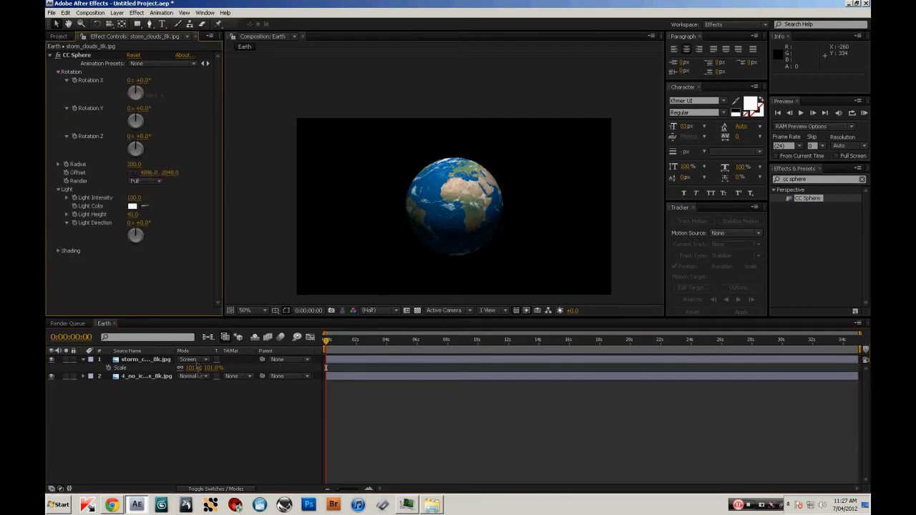
pyautogui.click(83, 359)
pyautogui.click(148, 368)
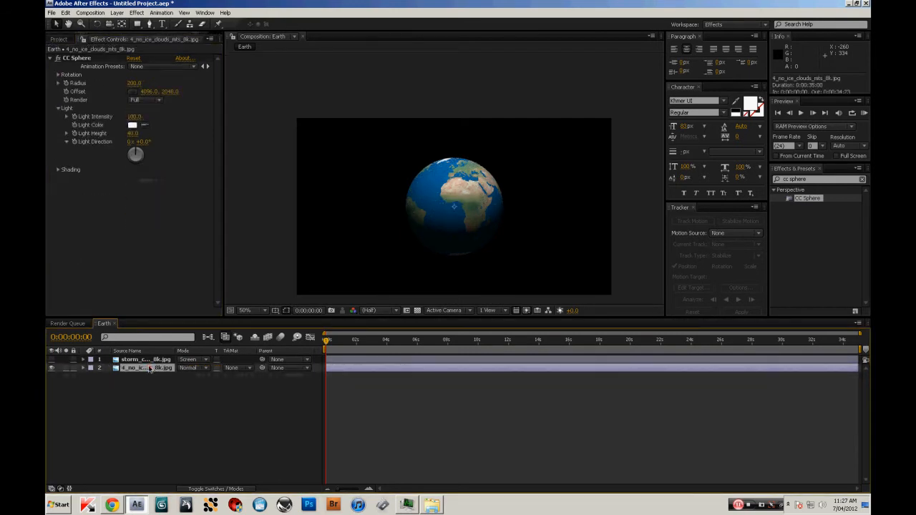
pyautogui.keyDown('ctrl'); pyautogui.click(49, 60); pyautogui.keyUp('ctrl')
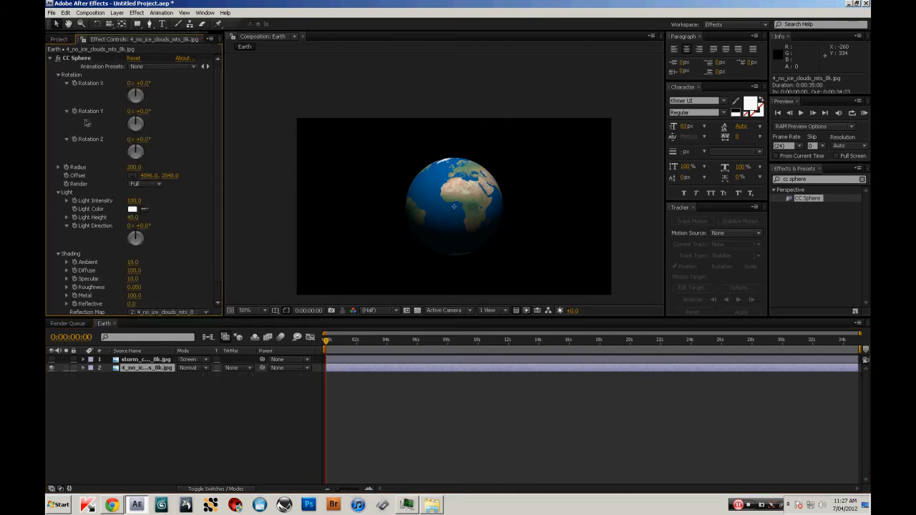
# Keyframe the Earth map layer's CC Sphere Rotation Y from 0° at the start to -157° at 0:00:34:23.
pyautogui.moveTo(142, 113); pyautogui.dragTo(173, 152)
pyautogui.hotkey('ctrl', 'z')
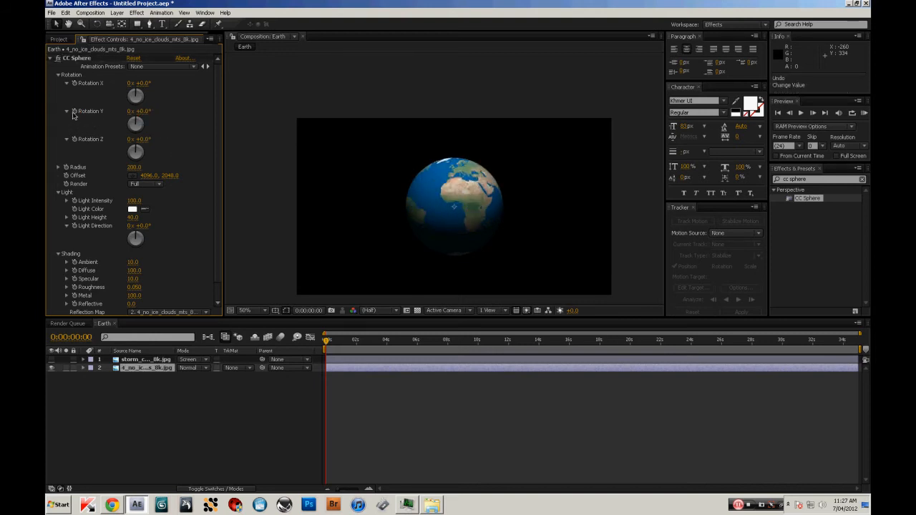
pyautogui.moveTo(354, 339); pyautogui.dragTo(591, 341)
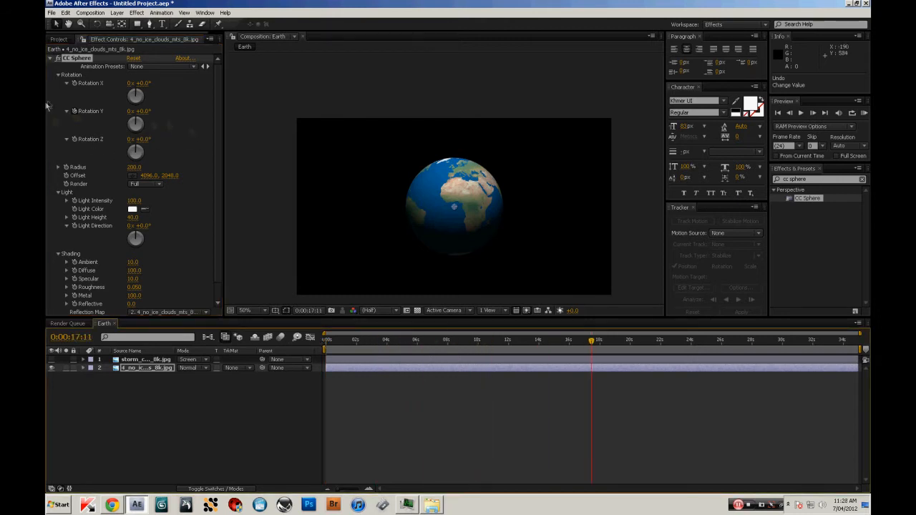
pyautogui.moveTo(331, 339); pyautogui.dragTo(861, 345)
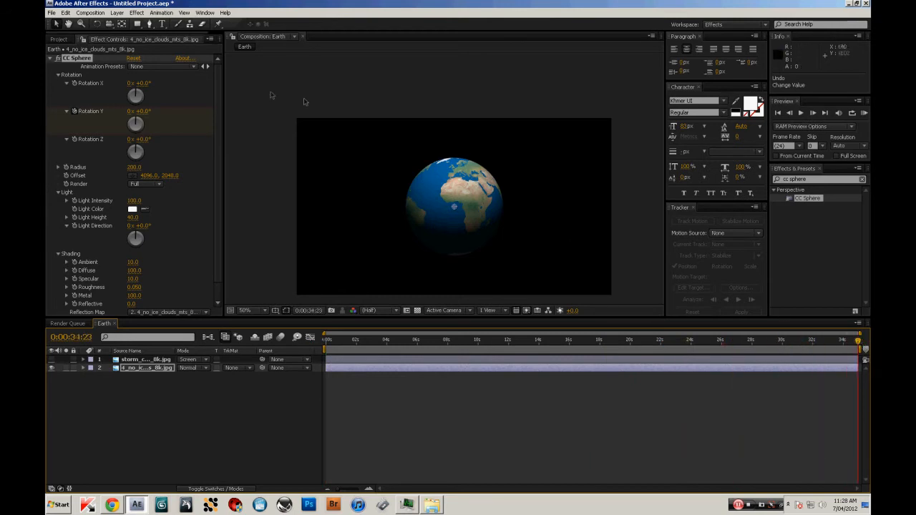
pyautogui.moveTo(141, 111); pyautogui.dragTo(94, 116)
pyautogui.press('Home')
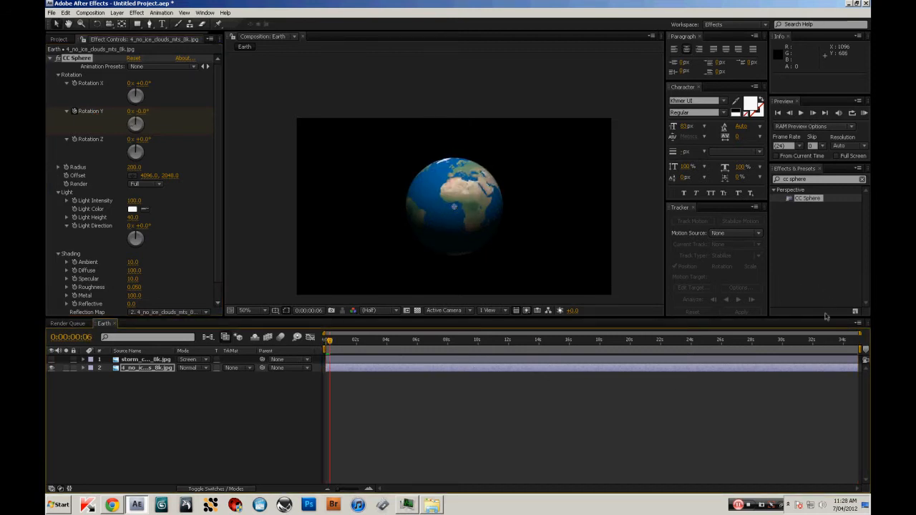
pyautogui.moveTo(838, 342); pyautogui.dragTo(866, 344)
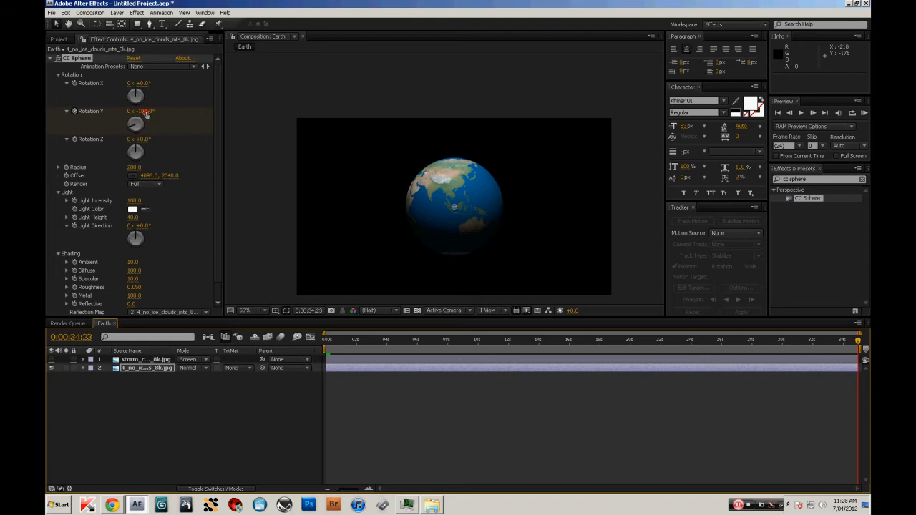
pyautogui.moveTo(145, 114); pyautogui.dragTo(123, 115)
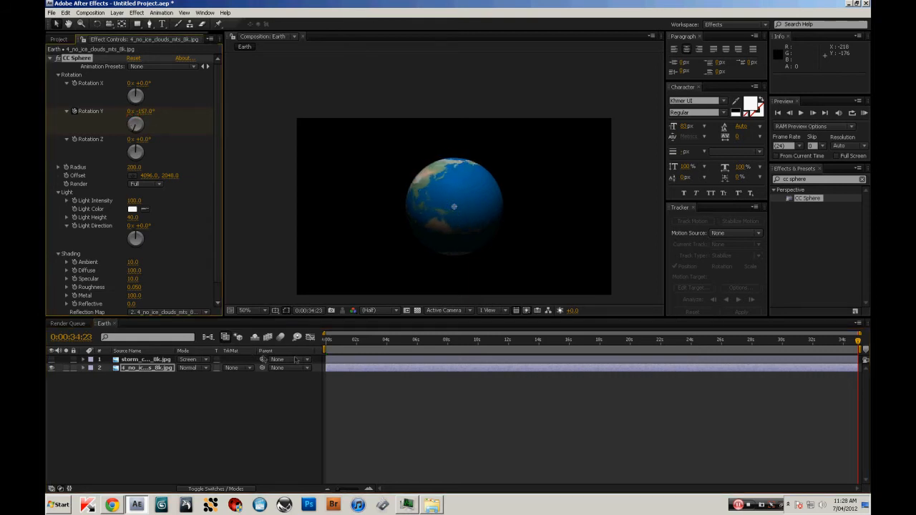
# Keyframe the Earth map layer's CC Sphere Rotation X from 0° at the start to a slight positive angle at 0:00:34:23.
pyautogui.press('Home')
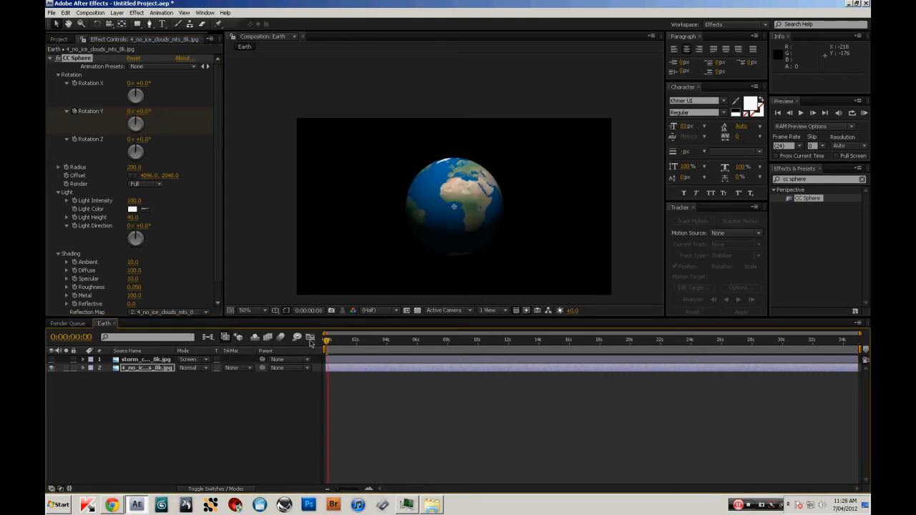
pyautogui.moveTo(327, 342); pyautogui.dragTo(591, 343)
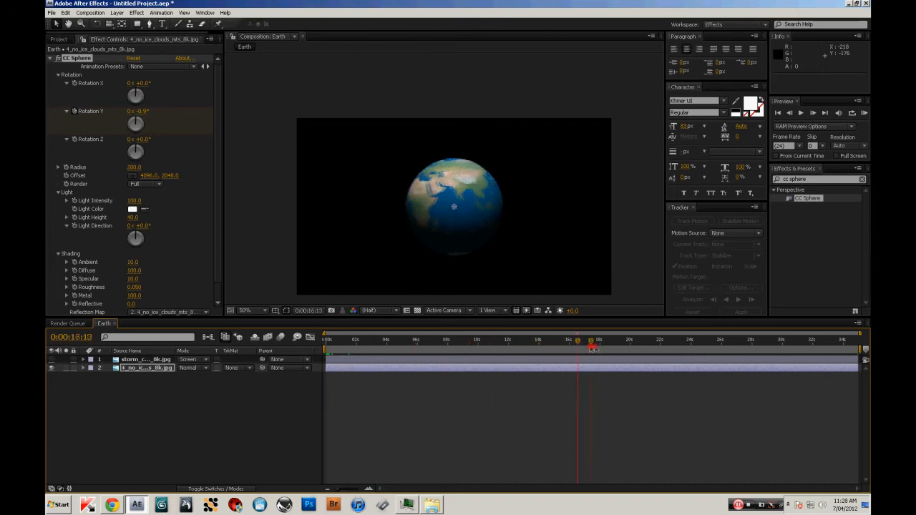
pyautogui.press('Home')
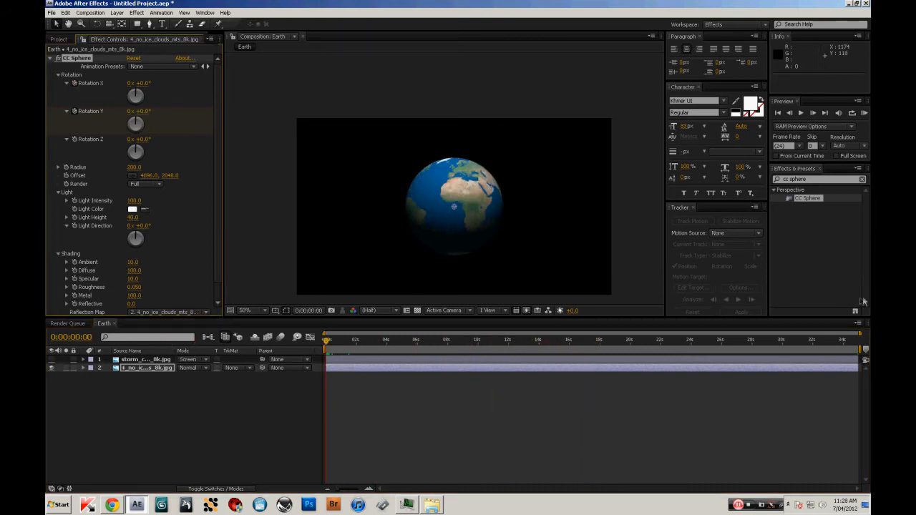
pyautogui.press('End')
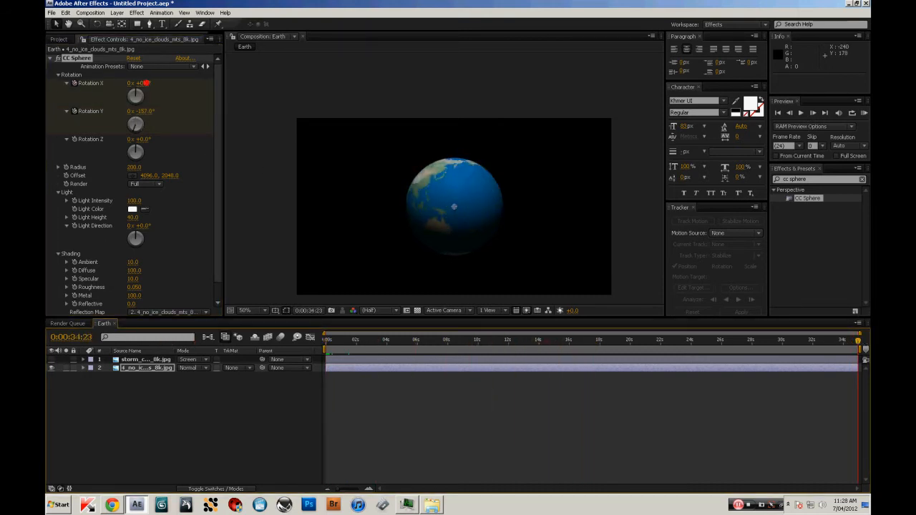
pyautogui.moveTo(143, 83); pyautogui.dragTo(151, 83)
pyautogui.moveTo(760, 343); pyautogui.dragTo(463, 346)
pyautogui.press('Home')
# Show the storm_clouds_8k.jpg layer again and keyframe its CC Sphere Rotation Y from 0° at the start to -105° at 0:00:34:23.
pyautogui.click(143, 359)
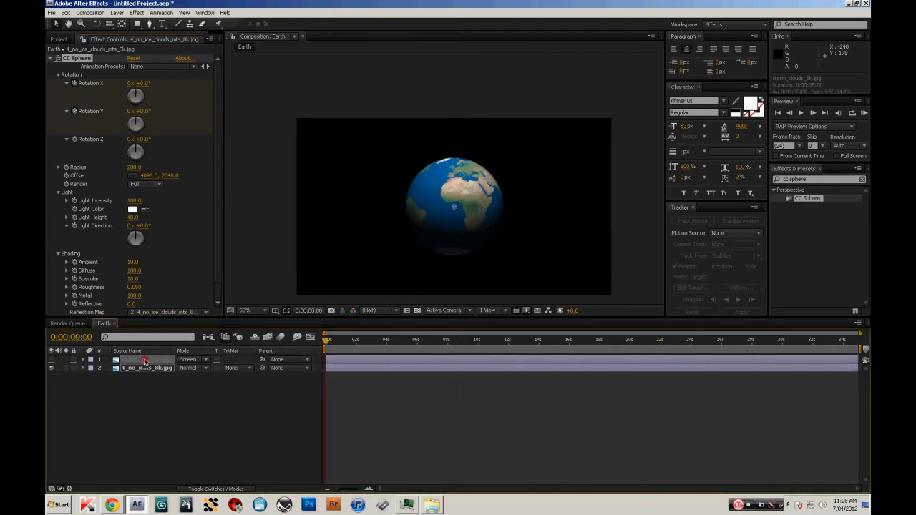
pyautogui.click(51, 360)
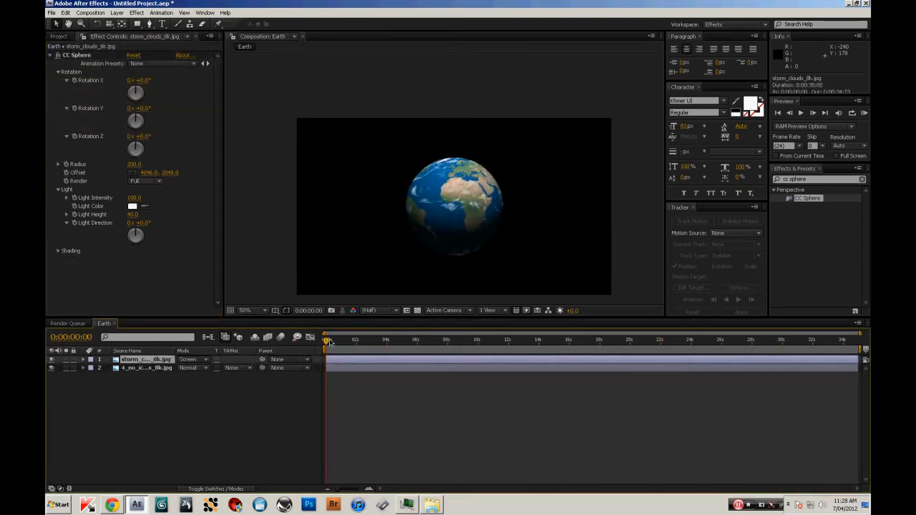
pyautogui.moveTo(329, 342); pyautogui.dragTo(236, 344)
pyautogui.click(70, 109)
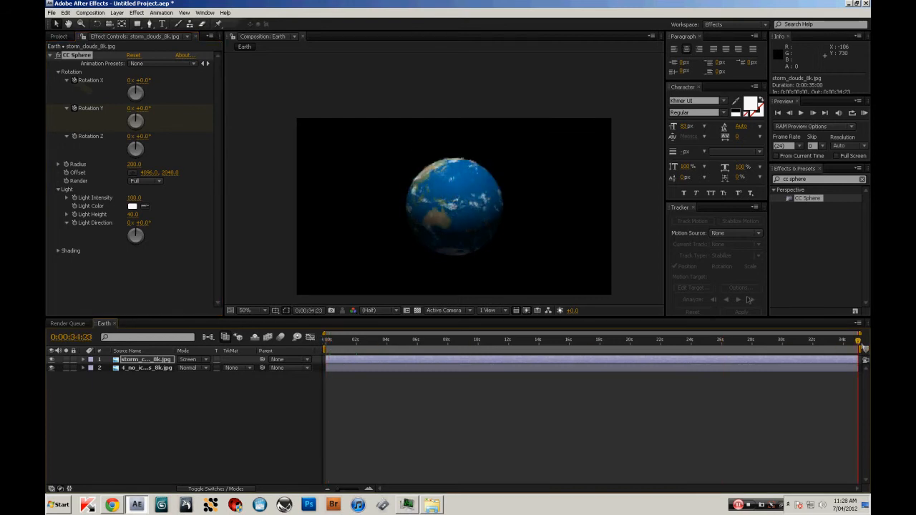
pyautogui.press('End')
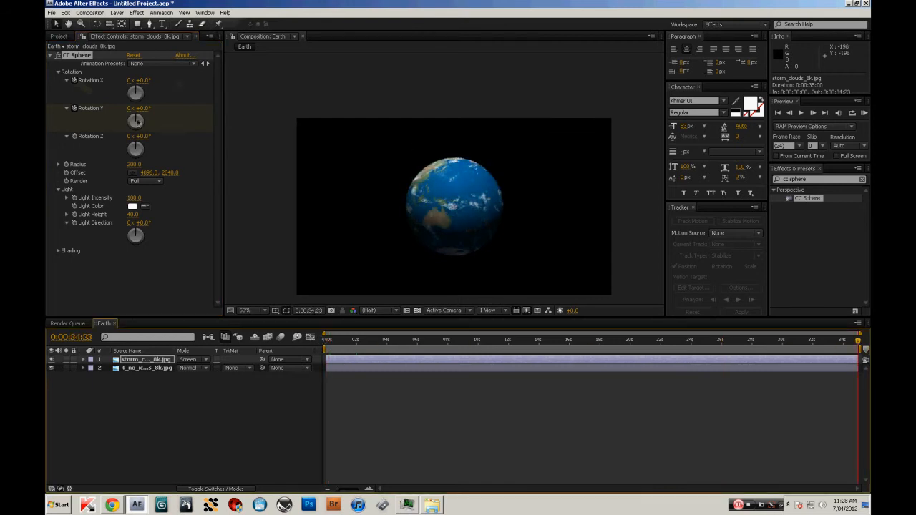
pyautogui.moveTo(127, 111); pyautogui.dragTo(96, 113)
# Keyframe the storm_clouds_8k.jpg layer's CC Sphere Rotation X from 0° to a slight positive angle at 0:00:34:23 and preview the motion.
pyautogui.moveTo(356, 346); pyautogui.dragTo(860, 349)
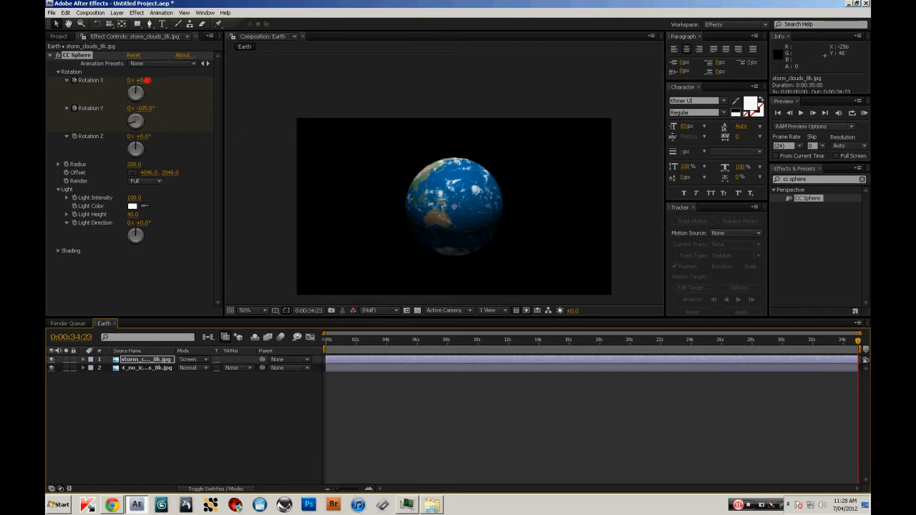
pyautogui.moveTo(146, 80); pyautogui.dragTo(154, 80)
pyautogui.moveTo(366, 341); pyautogui.dragTo(605, 354)
pyautogui.moveTo(491, 361); pyautogui.dragTo(289, 363)
pyautogui.click(144, 431)
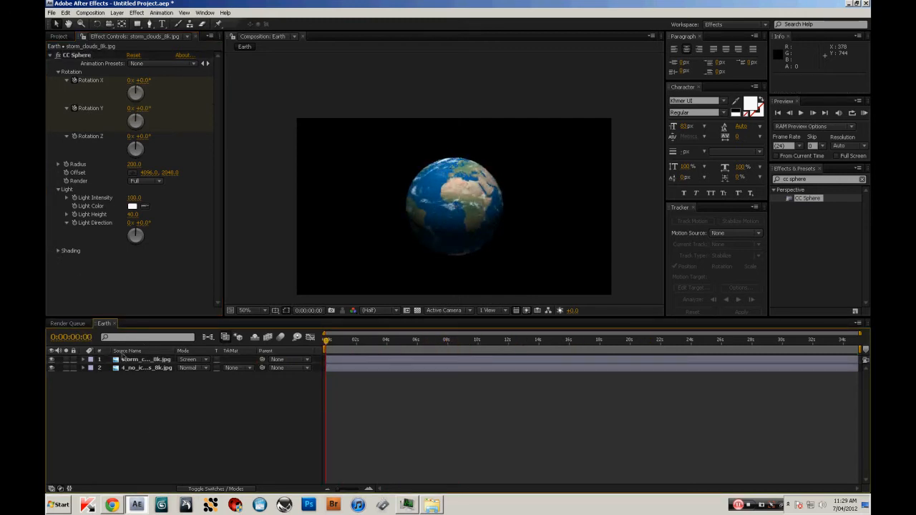
# Set the Earth map layer's CC Sphere shading to Ambient 3, Diffuse 98, Specular 21 and Roughness 0.048.
pyautogui.click(143, 368)
pyautogui.scroll(-1, 75, 276)
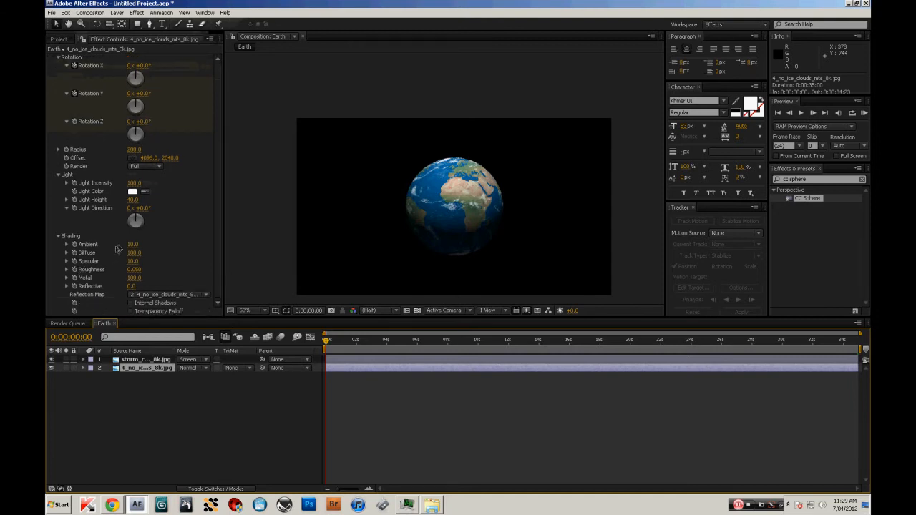
pyautogui.moveTo(131, 244)
pyautogui.mouseDown()
pyautogui.moveTo(143, 244)
pyautogui.moveTo(126, 253)
pyautogui.moveTo(141, 255)
pyautogui.moveTo(145, 269)
pyautogui.mouseUp()
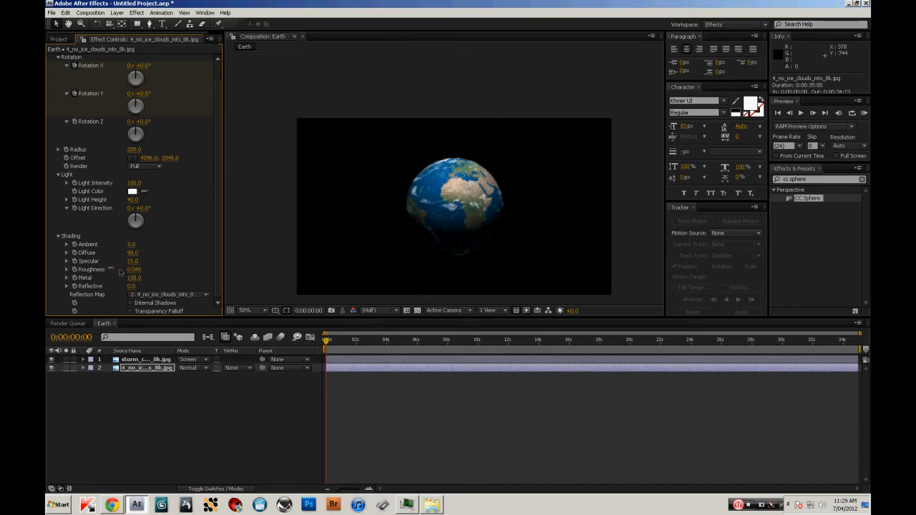
# Refine the Earth map layer's CC Sphere shading to Specular 39, Roughness 0.054 and Metal 74, checking it at different times.
pyautogui.moveTo(331, 340); pyautogui.dragTo(527, 358)
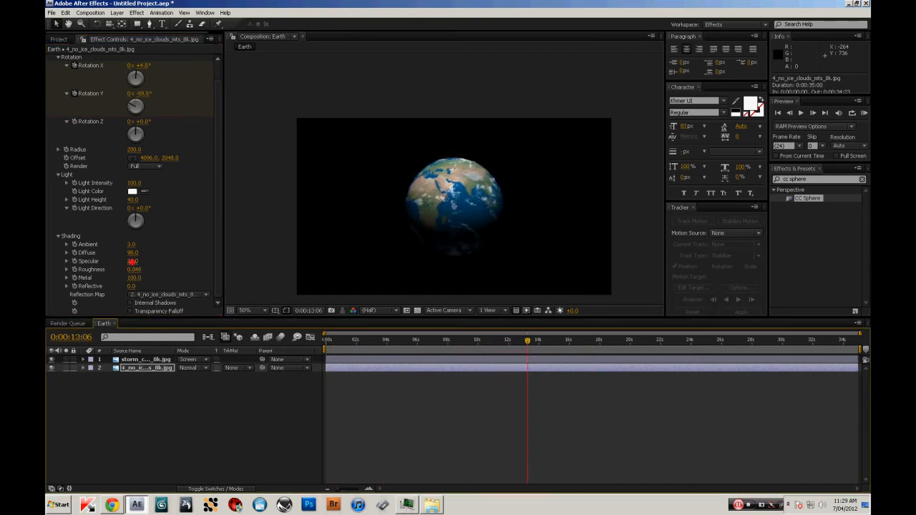
pyautogui.moveTo(139, 261); pyautogui.dragTo(47, 271)
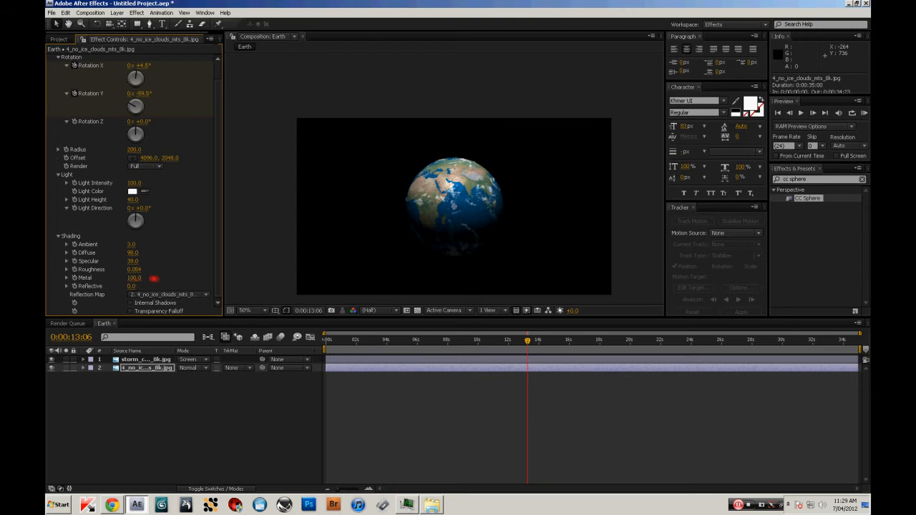
pyautogui.moveTo(153, 278); pyautogui.dragTo(142, 279)
pyautogui.moveTo(364, 340); pyautogui.dragTo(817, 340)
pyautogui.click(574, 422)
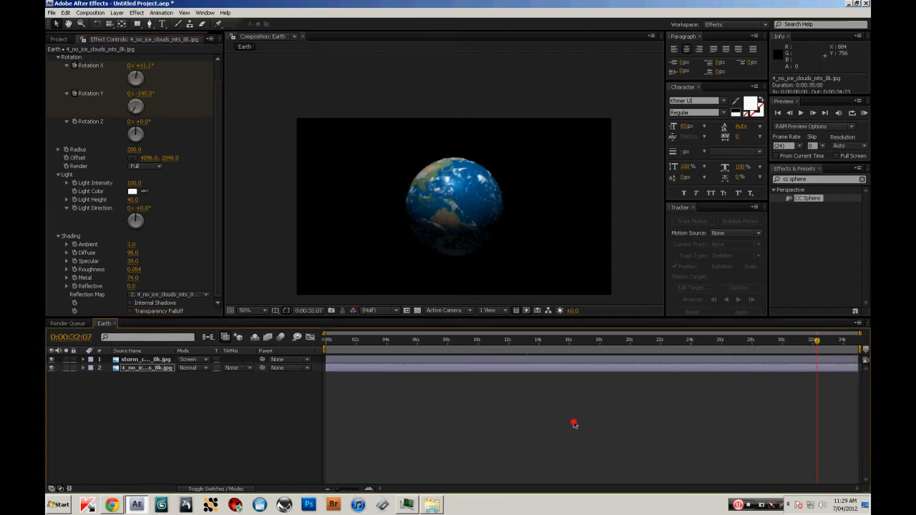
# Try the Reflective and Internal Shadows shading options of CC Sphere on the Earth map layer.
pyautogui.click(131, 285)
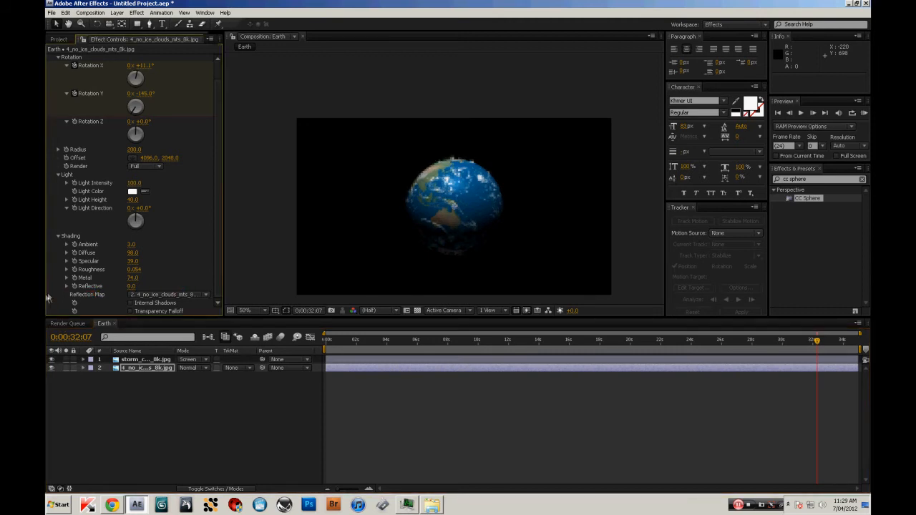
pyautogui.click(300, 453)
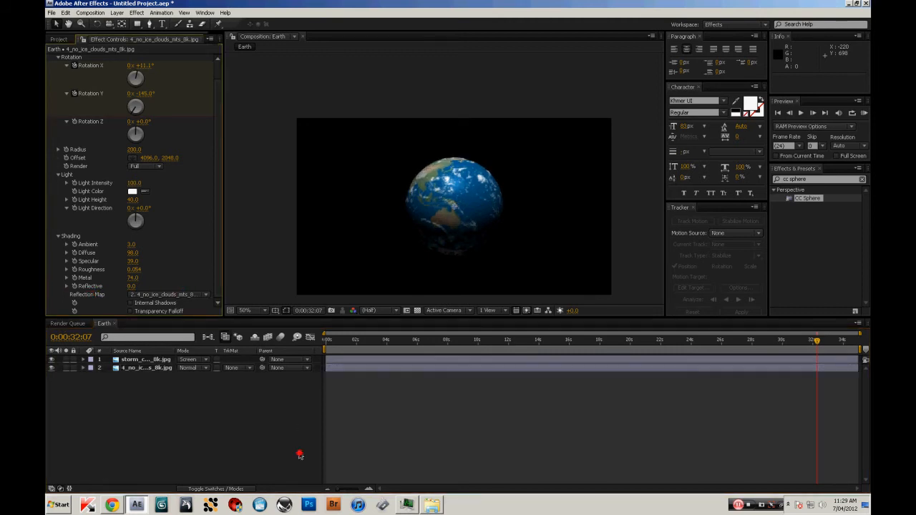
pyautogui.click(130, 304)
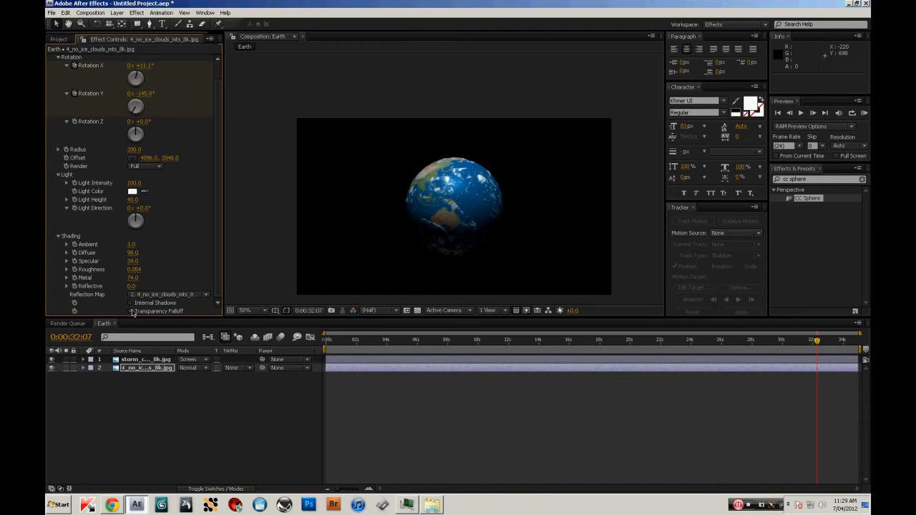
pyautogui.scroll(1, 86, 267)
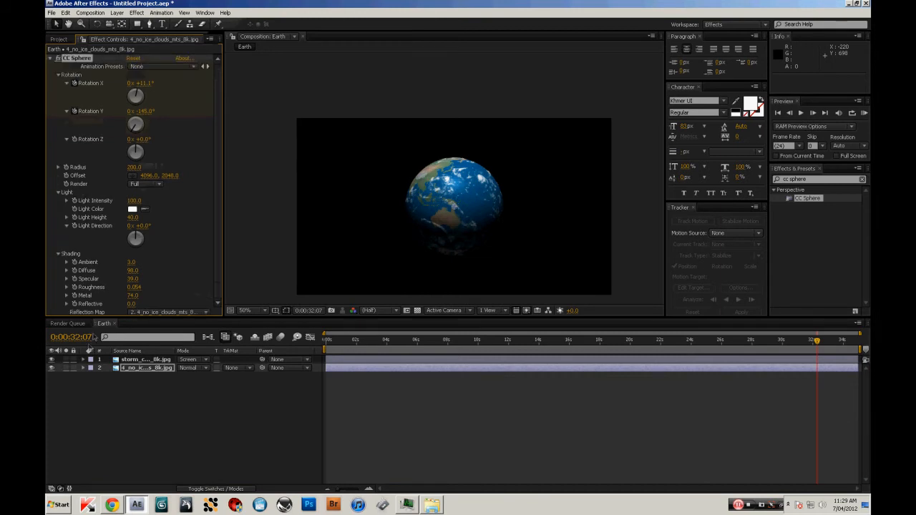
# Collapse the Earth map layer's CC Sphere settings and parent the storm_clouds_8k.jpg layer to the Earth map layer.
pyautogui.click(50, 59)
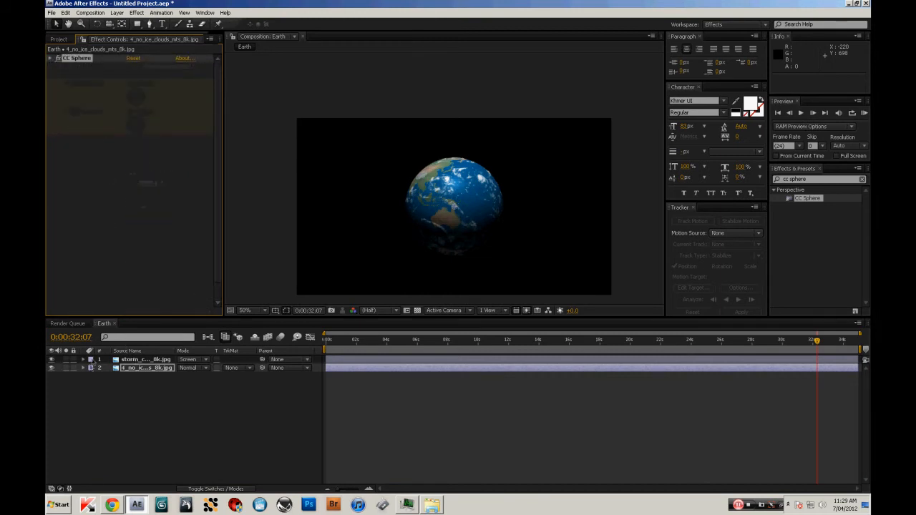
pyautogui.click(143, 359)
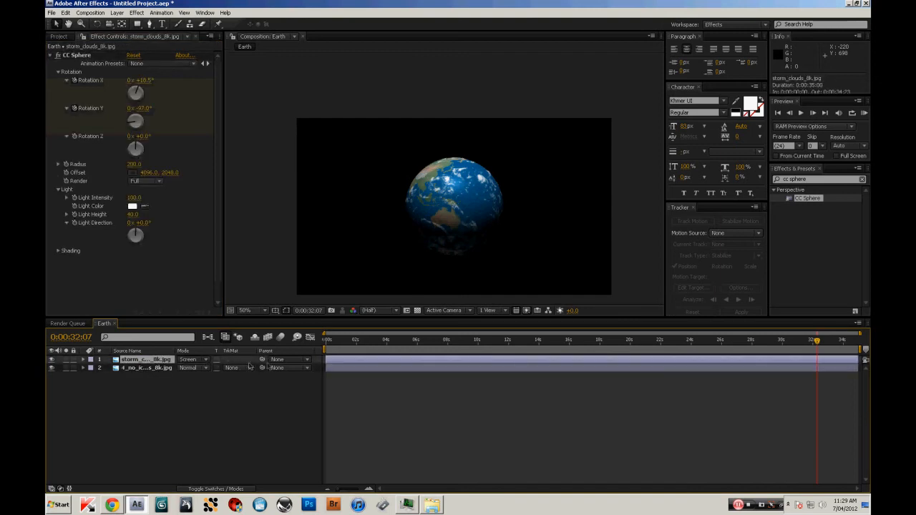
pyautogui.moveTo(263, 363); pyautogui.dragTo(146, 368)
# Start Position keyframing on the Earth map layer at the timeline's start and move the globe to about 736, 388.
pyautogui.click(149, 368)
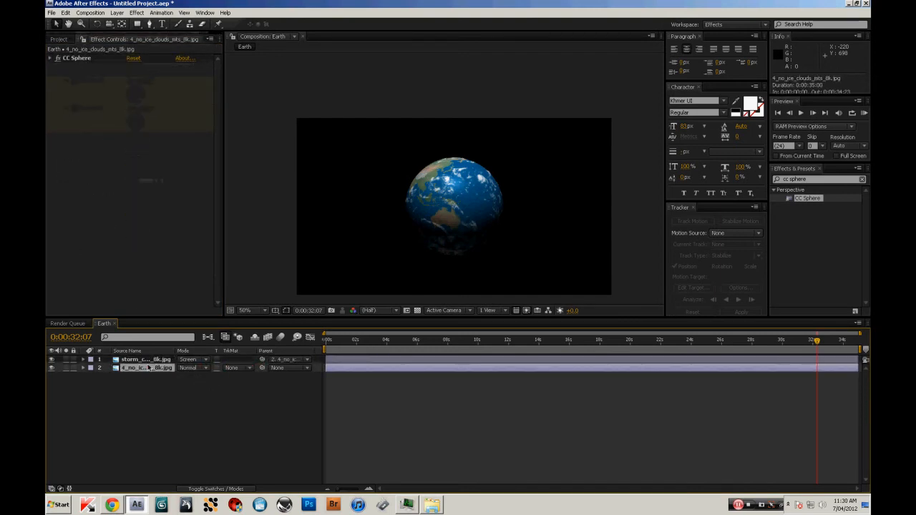
pyautogui.press('Home')
pyautogui.press('p')
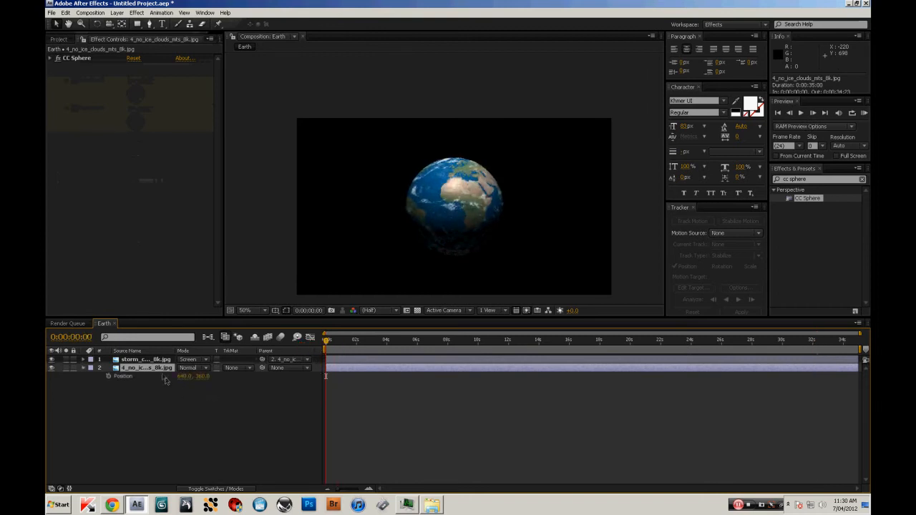
pyautogui.click(108, 376)
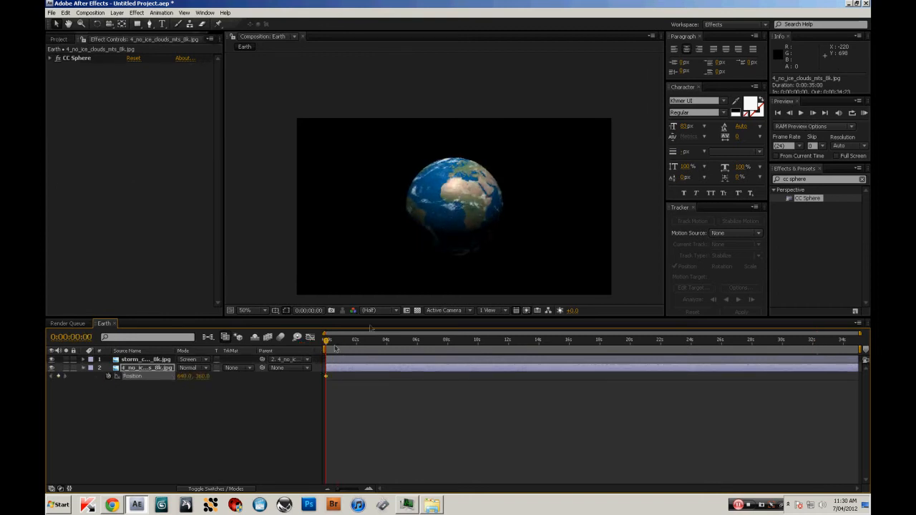
pyautogui.moveTo(484, 198); pyautogui.dragTo(509, 206)
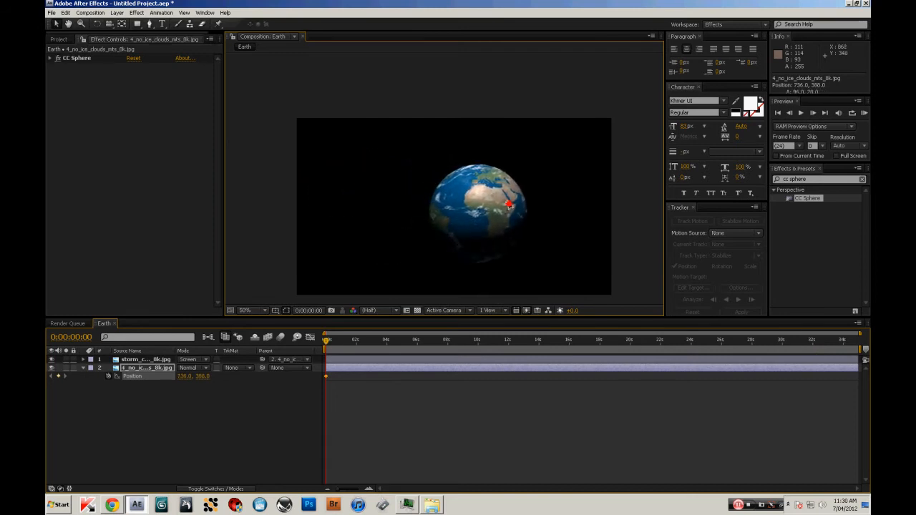
# Try a slightly shifted second Position keyframe for the Earth map layer, placed at the timeline's end, and preview the drift.
pyautogui.moveTo(336, 339); pyautogui.dragTo(724, 339)
pyautogui.moveTo(520, 249); pyautogui.dragTo(503, 245)
pyautogui.moveTo(726, 381); pyautogui.dragTo(861, 381)
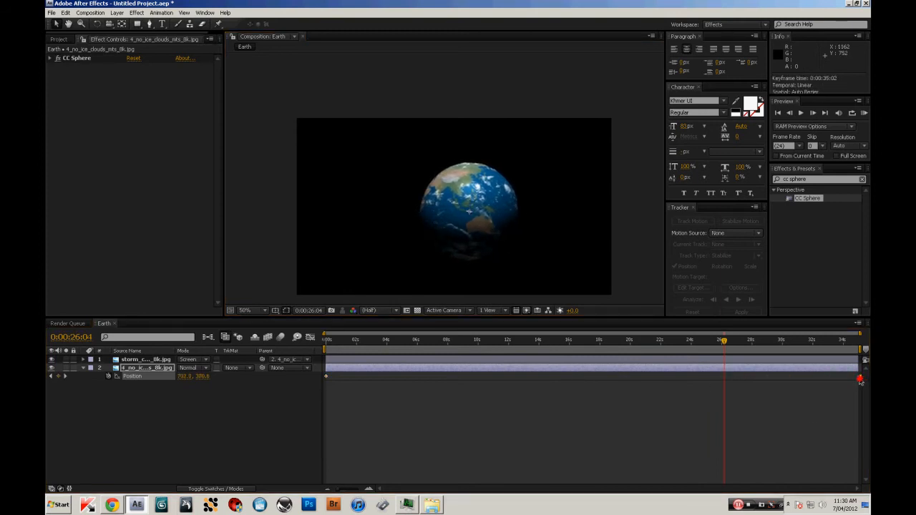
pyautogui.moveTo(613, 340); pyautogui.dragTo(326, 339)
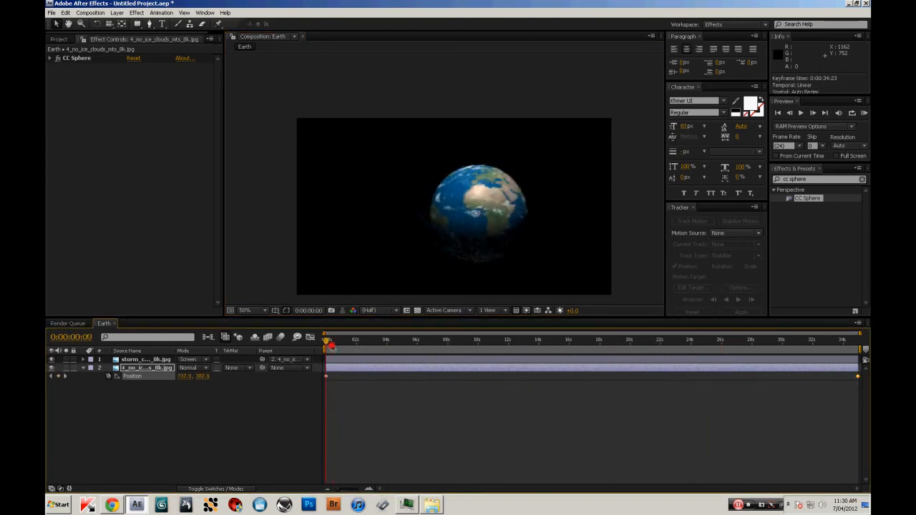
pyautogui.click(308, 347)
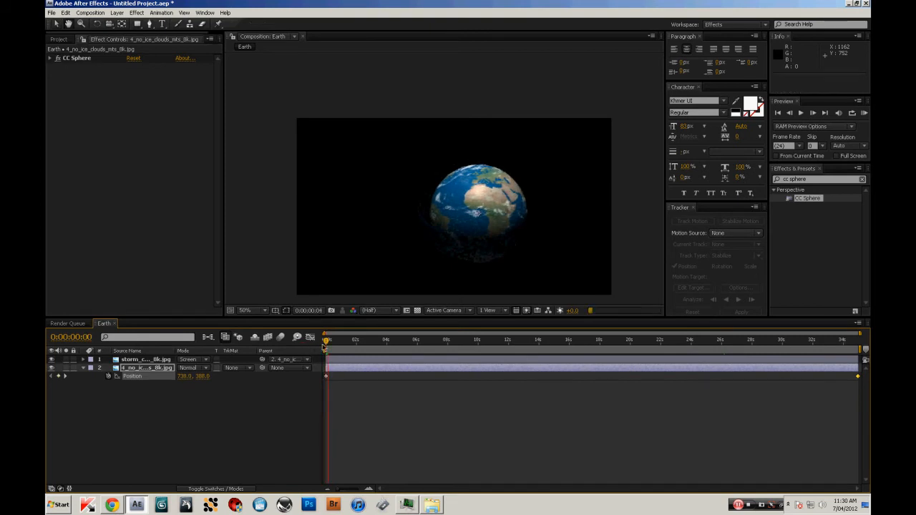
pyautogui.moveTo(859, 379); pyautogui.dragTo(327, 384)
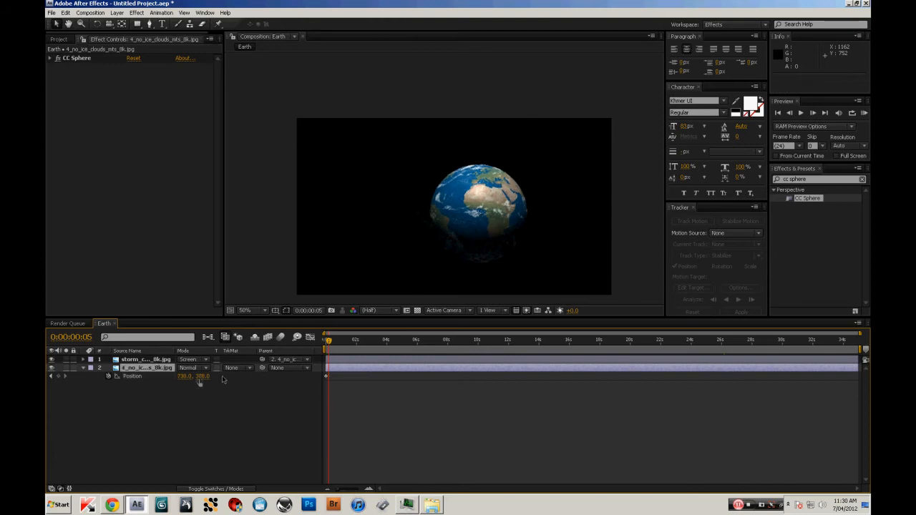
# Shift the Earth map layer's Position slightly in a second keyframe, move that keyframe to the timeline's end, and collapse the layer.
pyautogui.click(183, 377)
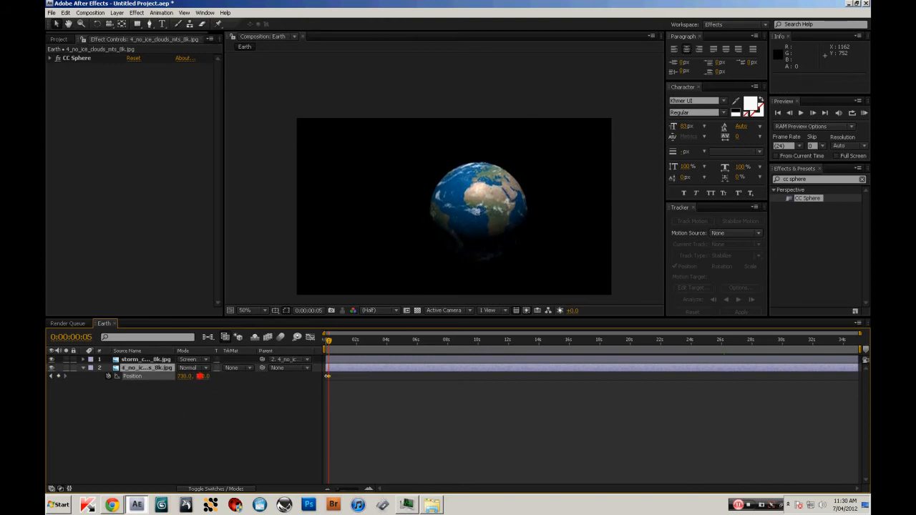
pyautogui.moveTo(183, 377); pyautogui.dragTo(179, 377)
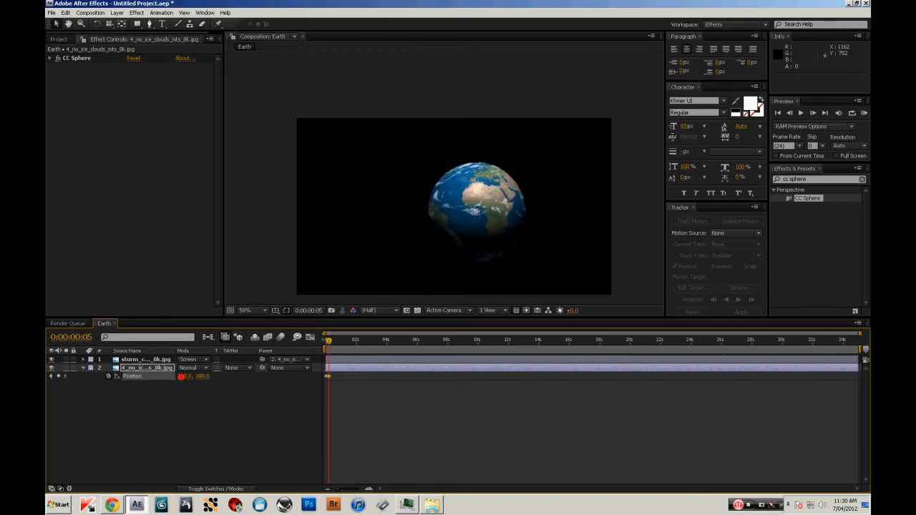
pyautogui.moveTo(328, 379); pyautogui.dragTo(860, 382)
pyautogui.moveTo(334, 341); pyautogui.dragTo(152, 331)
pyautogui.click(169, 407)
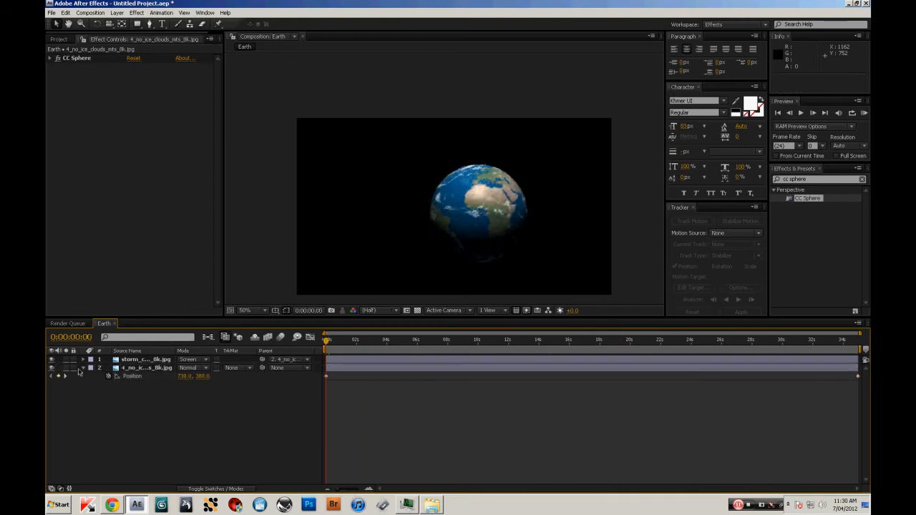
pyautogui.click(82, 367)
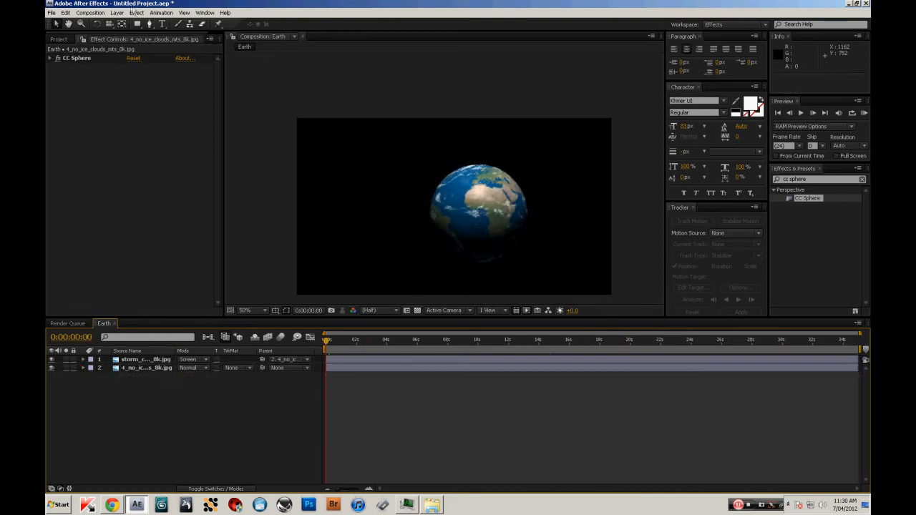
# Duplicate the Earth map layer, place the copy at the bottom of the stack and parent it to the original.
pyautogui.click(141, 369)
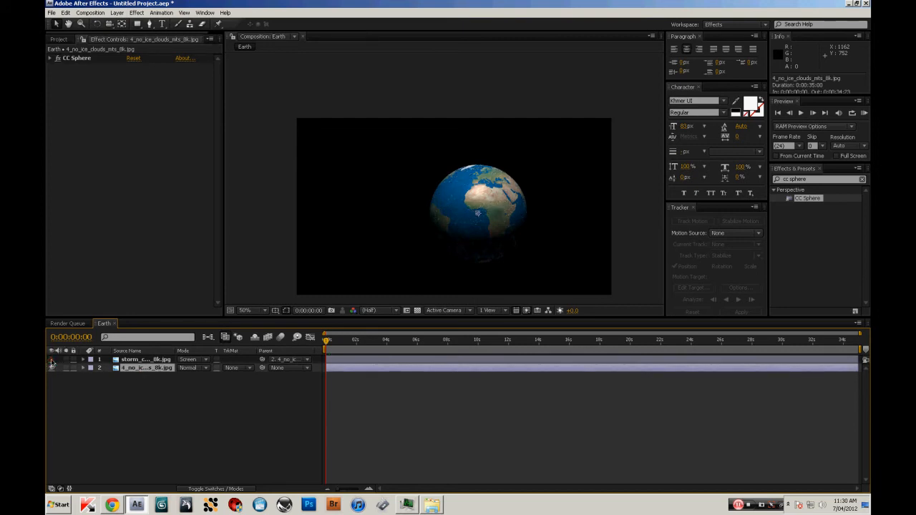
pyautogui.hotkey('ctrl', 'd')
pyautogui.moveTo(146, 370); pyautogui.dragTo(163, 387)
pyautogui.moveTo(262, 377); pyautogui.dragTo(147, 368)
# Rename the bottom layer Athmo, the original map layer Earth and the cloud map layer Clouds.
pyautogui.press('Return')
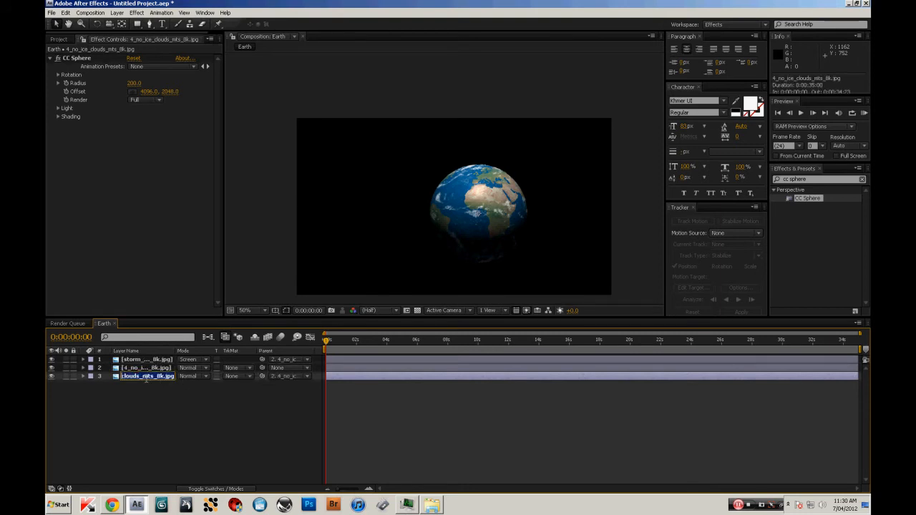
pyautogui.write('Athmo')
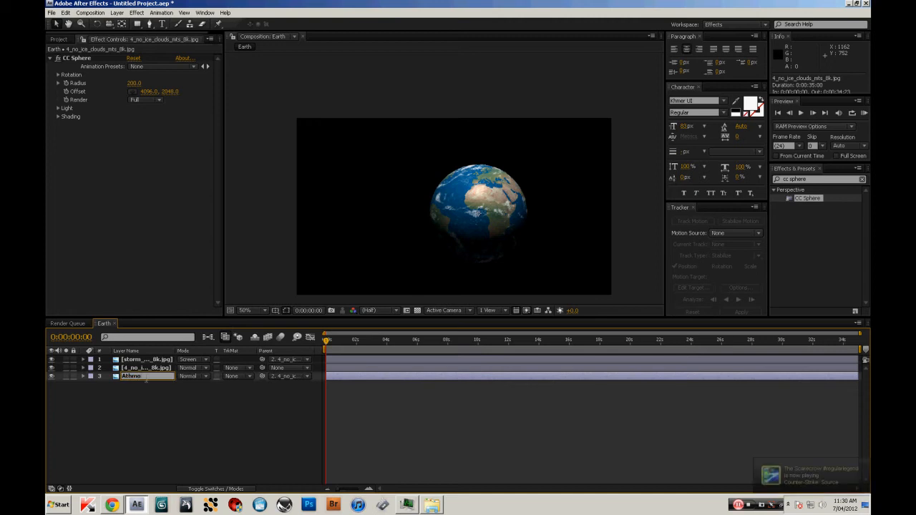
pyautogui.click(139, 370)
pyautogui.press('Return')
pyautogui.write('Earth')
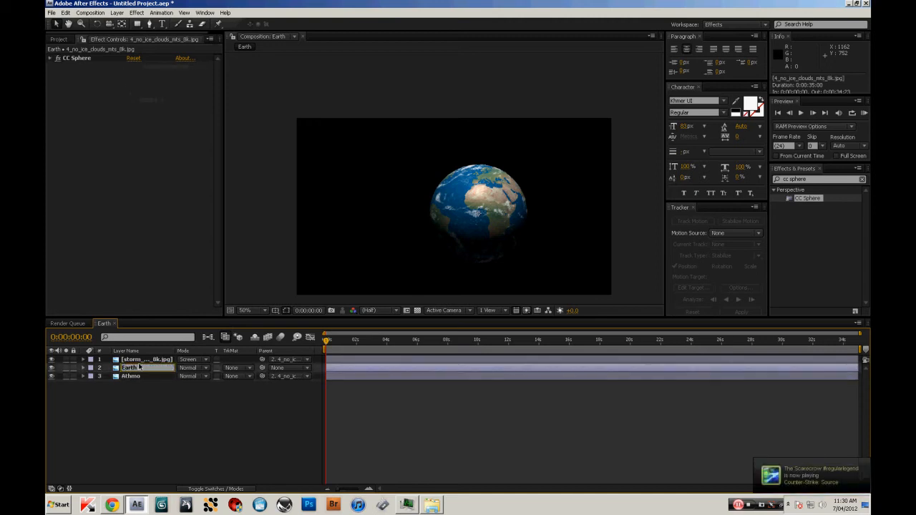
pyautogui.click(141, 360)
pyautogui.press('Return')
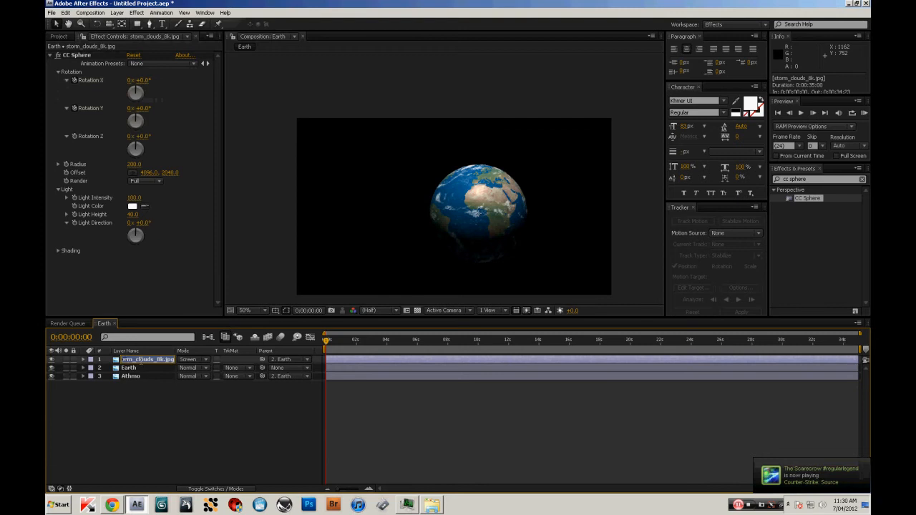
pyautogui.write('Clouds')
pyautogui.click(133, 408)
# Apply a Box Blur effect to the Athmo layer with a Blur Radius of 23.
pyautogui.click(131, 377)
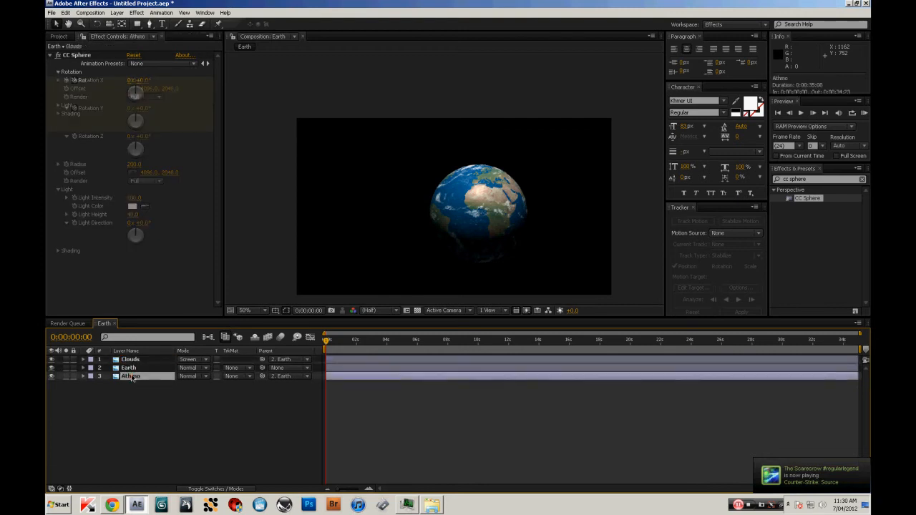
pyautogui.click(136, 13)
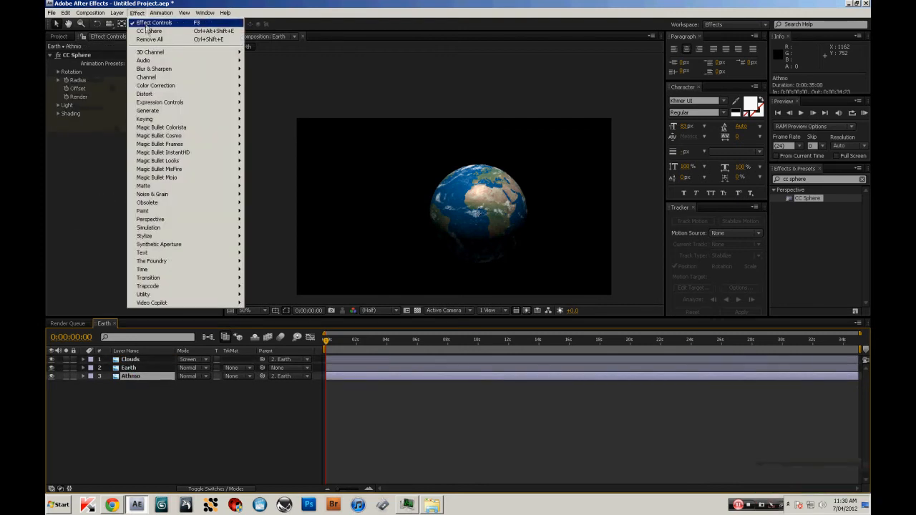
pyautogui.moveTo(172, 72)
pyautogui.click(261, 77)
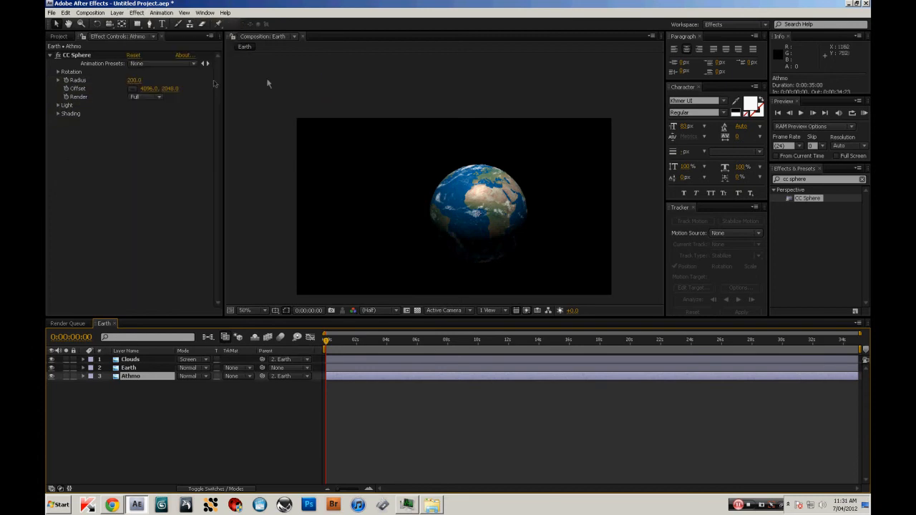
pyautogui.click(133, 138)
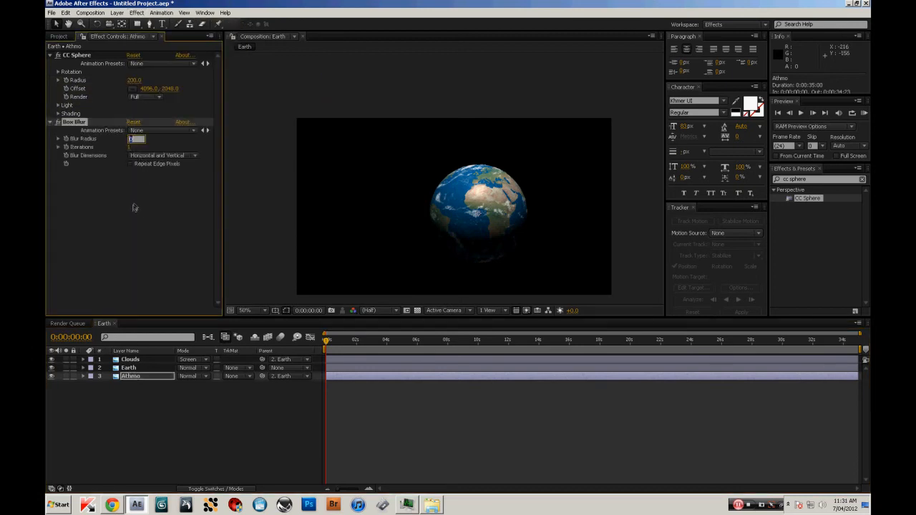
pyautogui.click(133, 238)
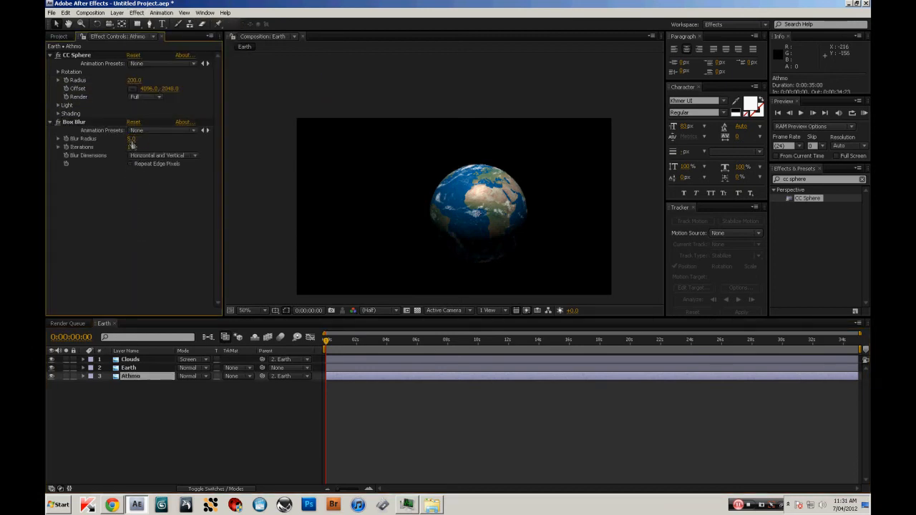
pyautogui.moveTo(131, 143); pyautogui.dragTo(145, 139)
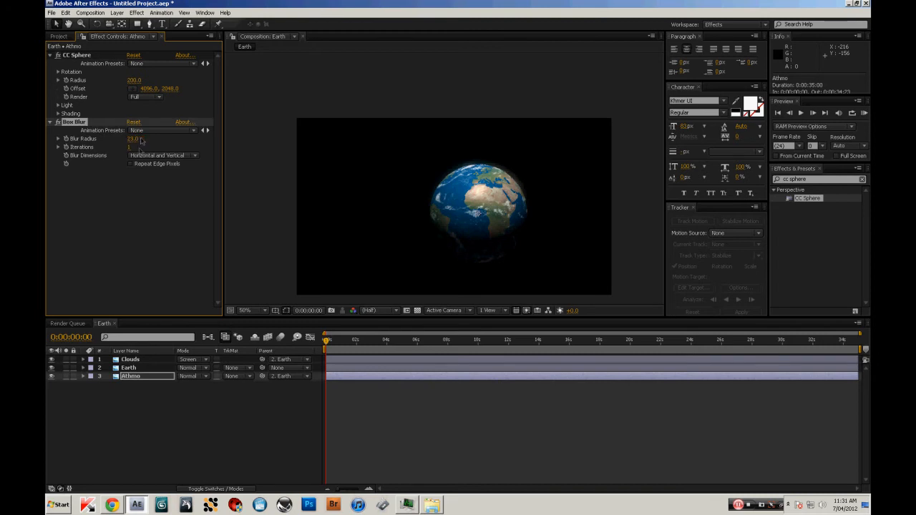
# Apply a Tint effect to the Athmo layer, mapping both white and black to the blue 4C7FFF.
pyautogui.click(132, 380)
pyautogui.click(141, 13)
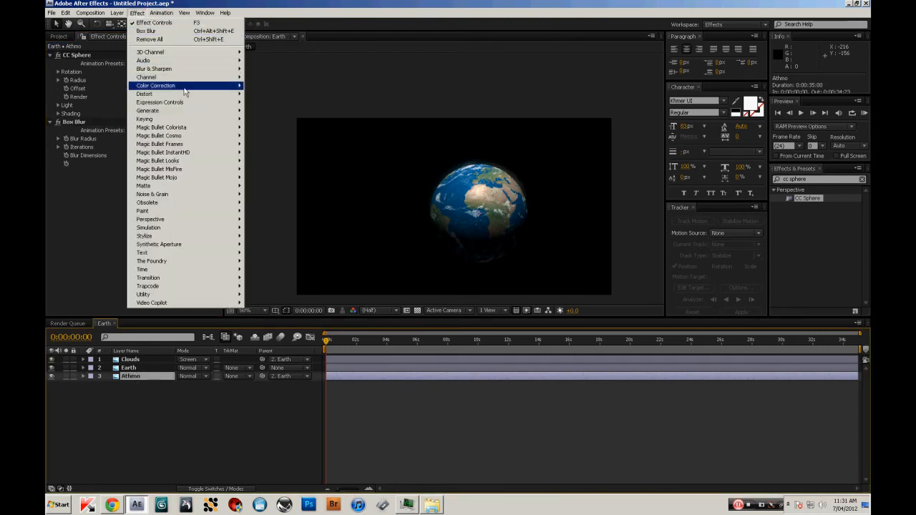
pyautogui.press('Escape')
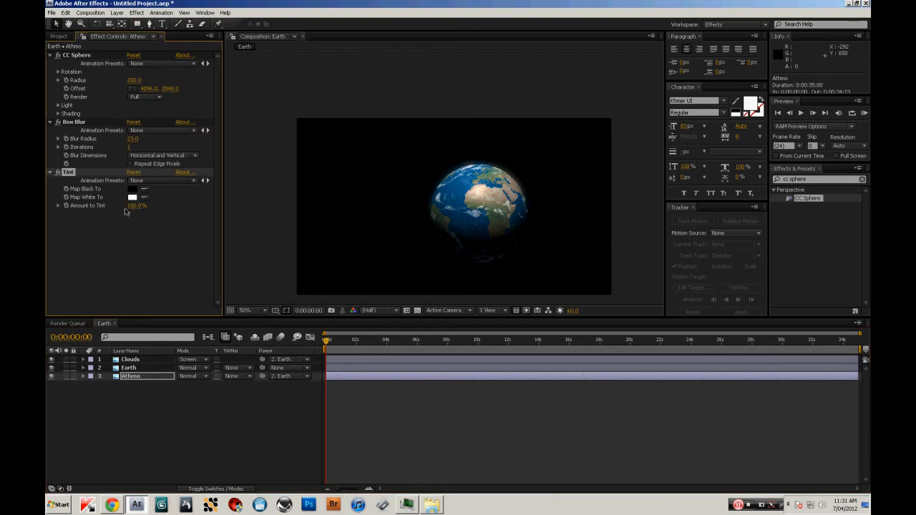
pyautogui.click(132, 197)
pyautogui.click(468, 342)
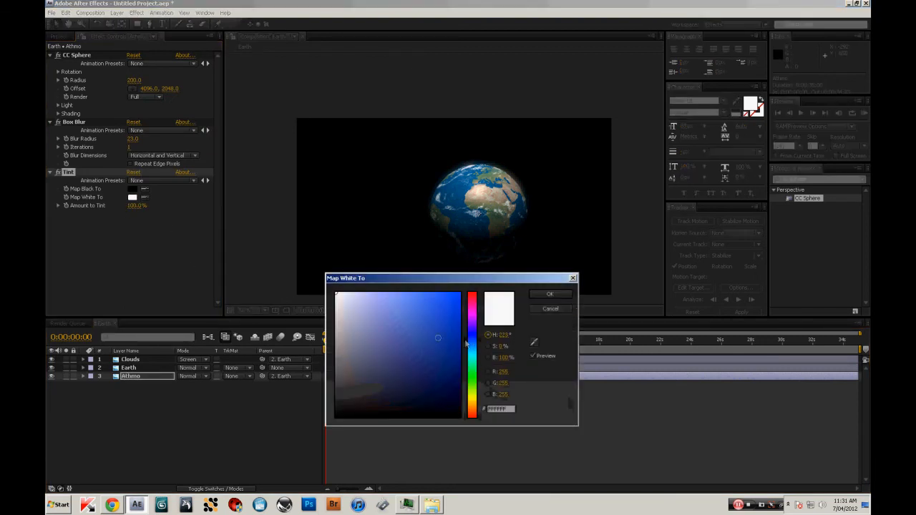
pyautogui.moveTo(439, 338); pyautogui.dragTo(425, 281)
pyautogui.click(543, 295)
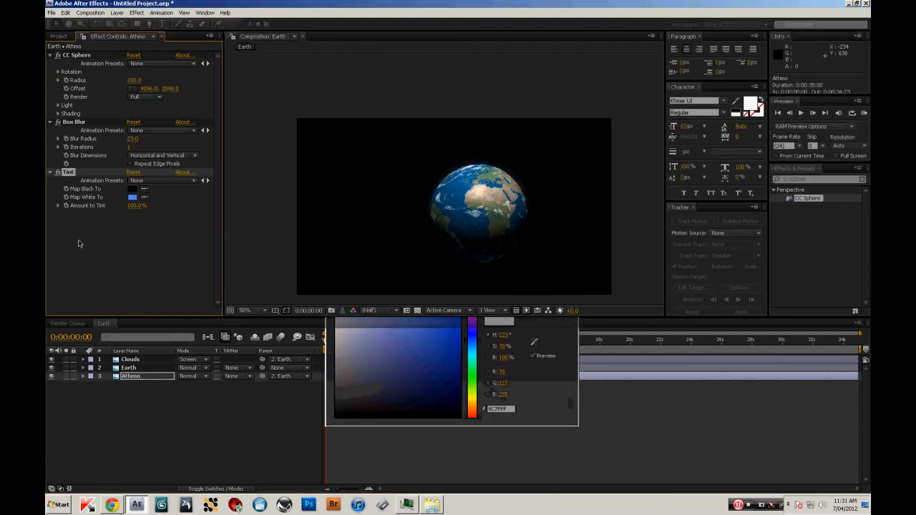
pyautogui.click(145, 189)
pyautogui.click(132, 197)
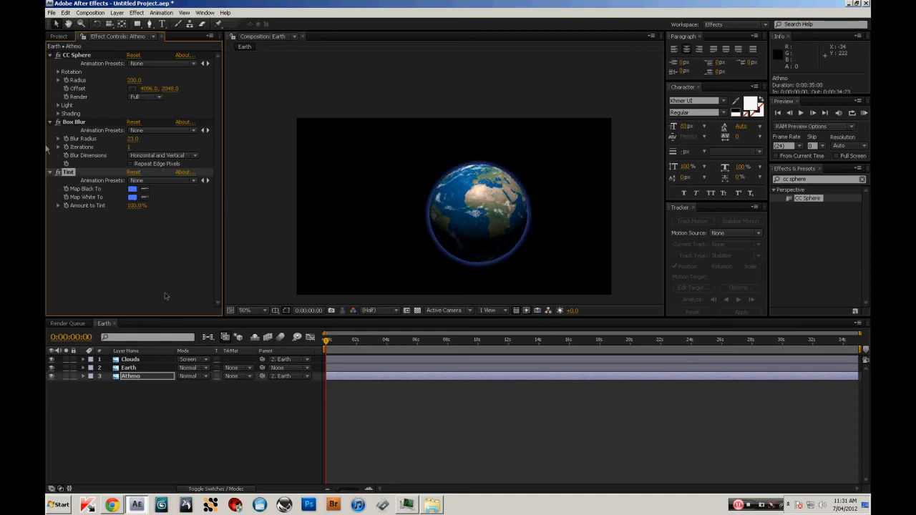
# Reorder the Athmo layer's Tint effect above CC Sphere and set the Box Blur radius to 51.
pyautogui.moveTo(65, 169); pyautogui.dragTo(77, 55)
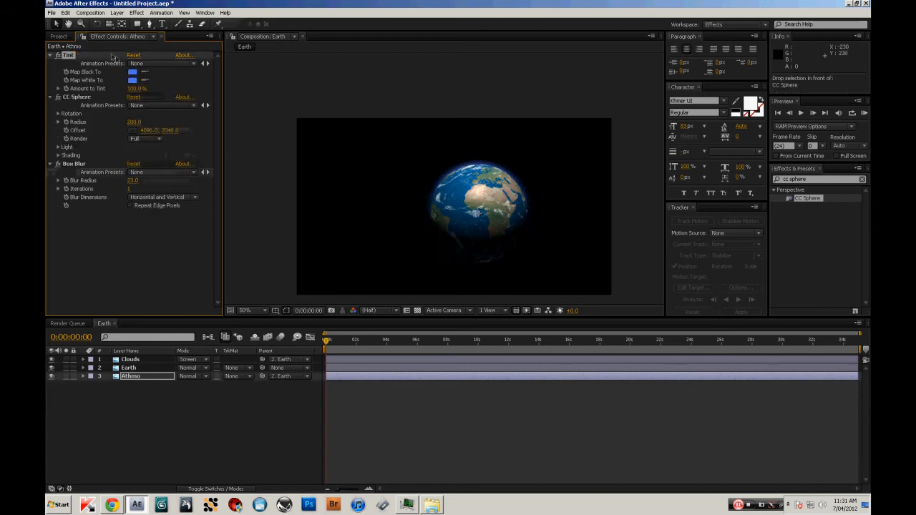
pyautogui.moveTo(135, 94); pyautogui.dragTo(46, 91)
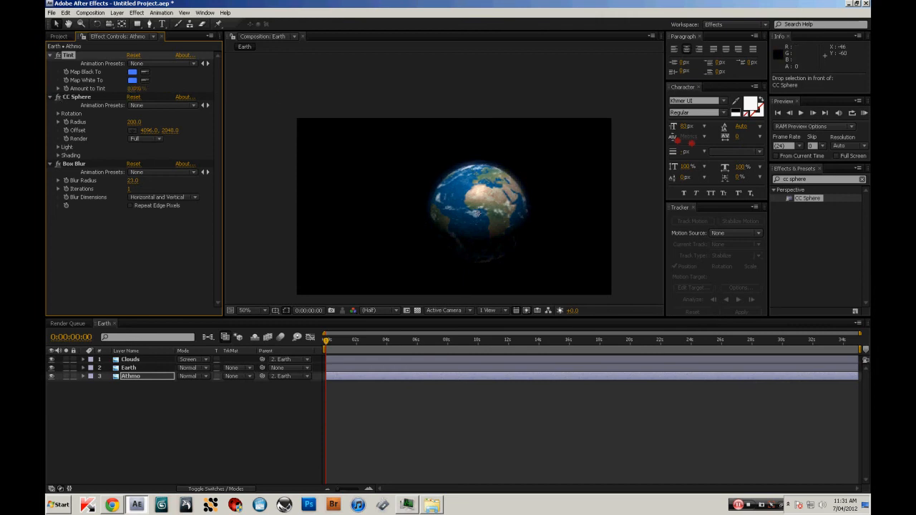
pyautogui.hotkey('ctrl', 'z')
pyautogui.moveTo(133, 184); pyautogui.dragTo(150, 180)
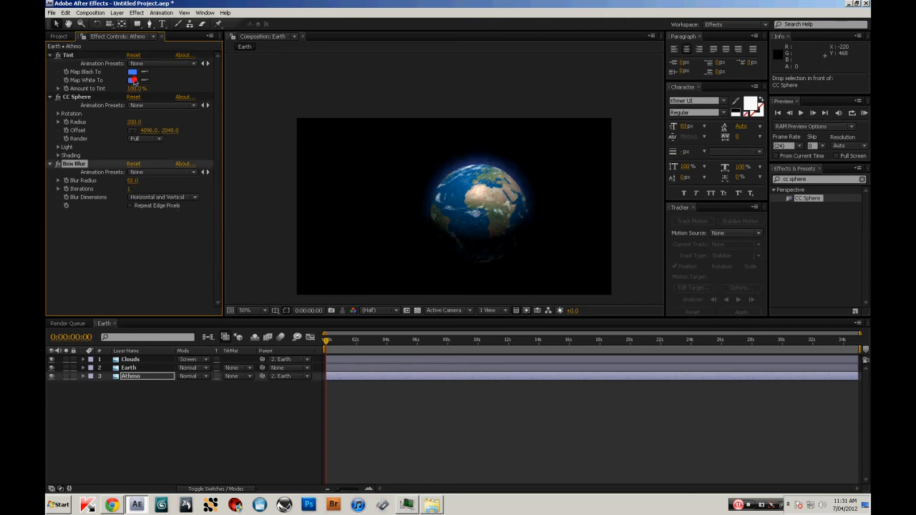
# Lighten the Athmo Tint's Map White To colour to a blue with hue about 212° and saturation 52%, and check the glow.
pyautogui.click(132, 80)
pyautogui.moveTo(376, 290); pyautogui.dragTo(403, 283)
pyautogui.moveTo(473, 345); pyautogui.dragTo(473, 347)
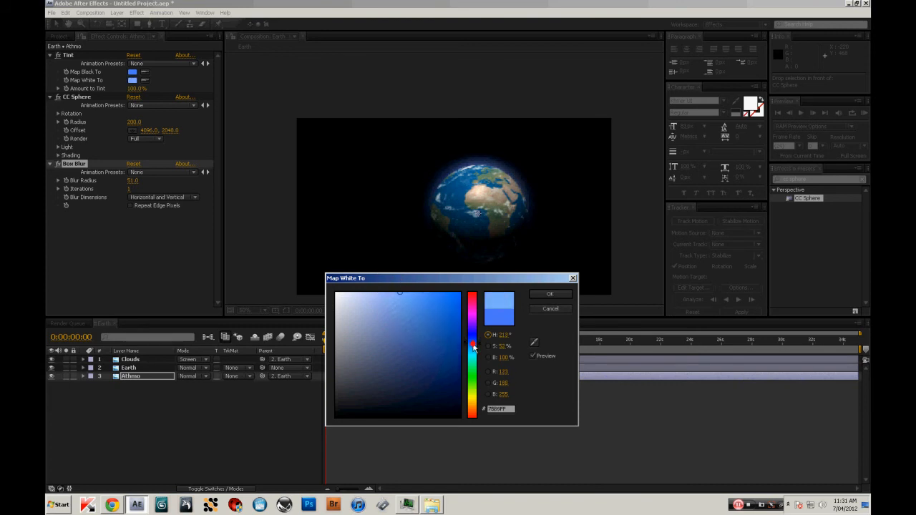
pyautogui.click(535, 294)
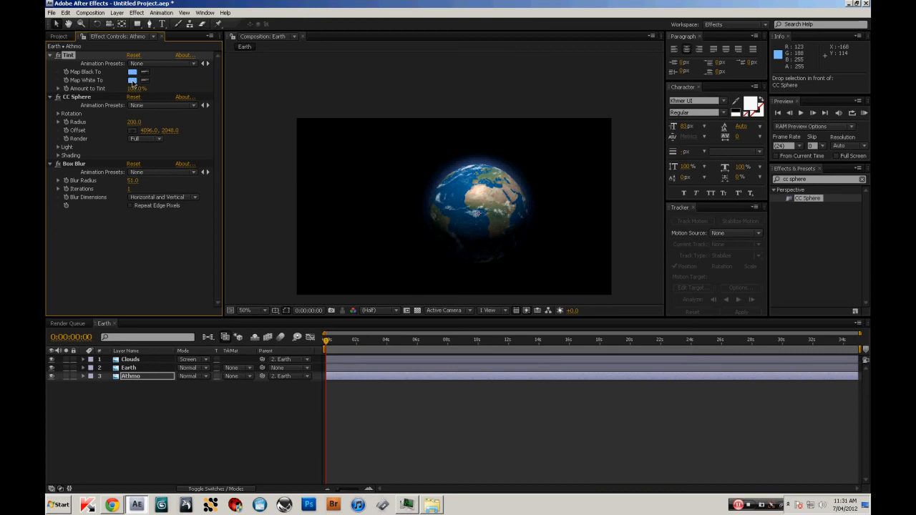
pyautogui.moveTo(327, 339); pyautogui.dragTo(231, 341)
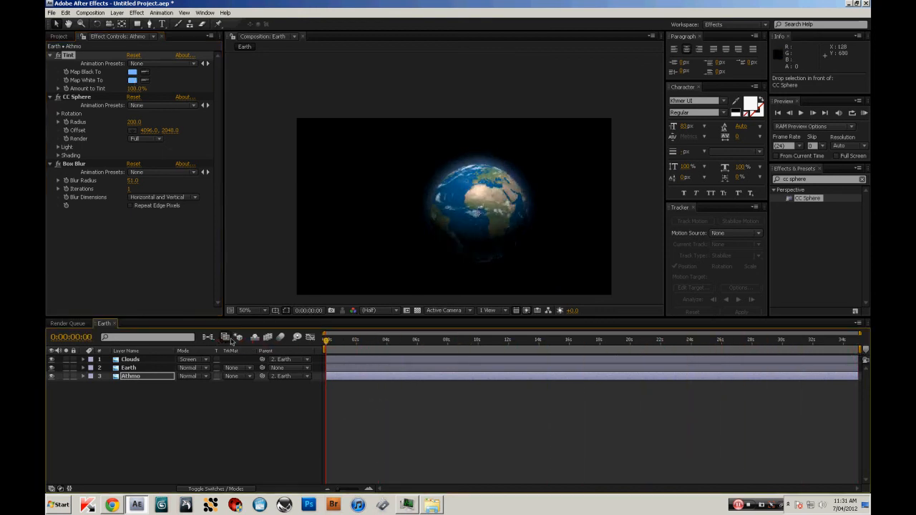
# Show the Position properties of all three layers and add an Earth Position keyframe at 0:00:01:03.
pyautogui.hotkey('ctrl', 'a')
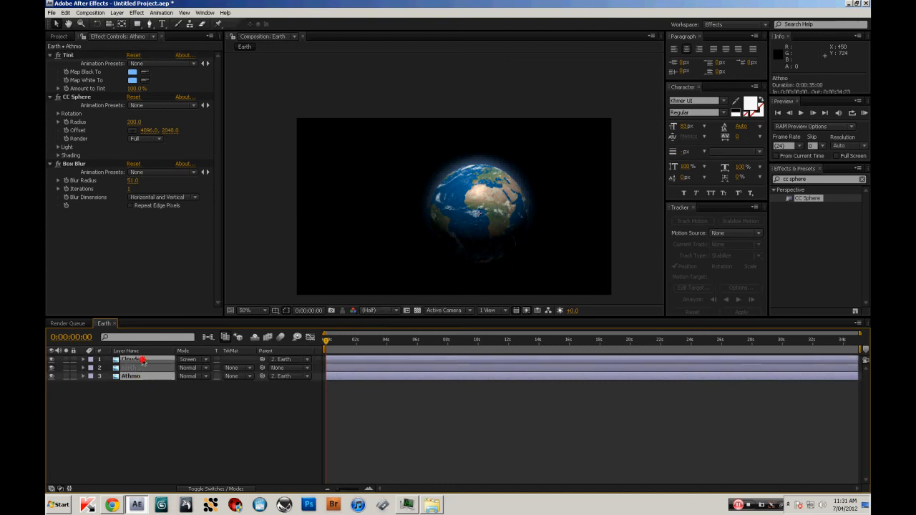
pyautogui.press('p')
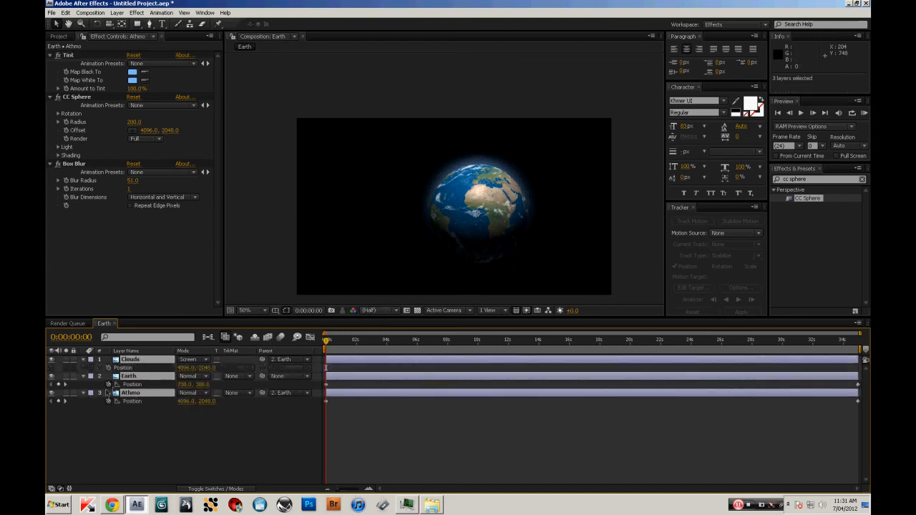
pyautogui.click(120, 432)
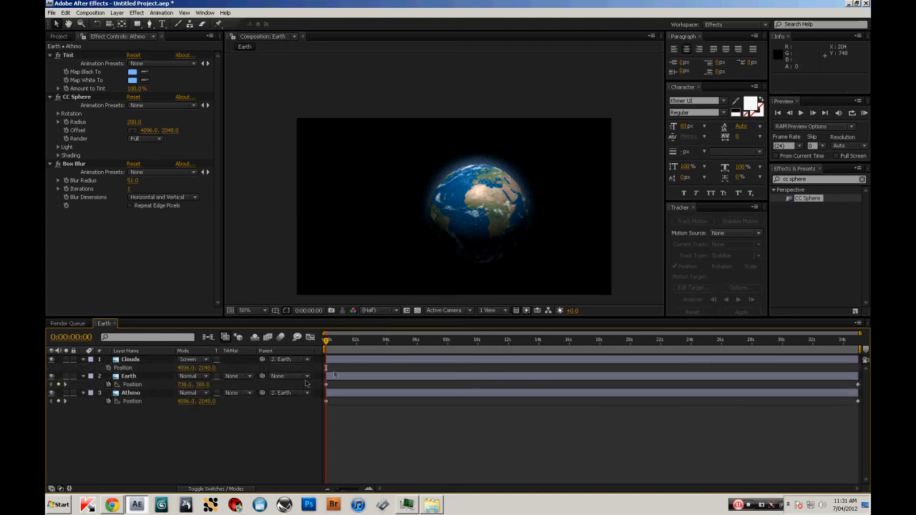
pyautogui.click(343, 339)
pyautogui.click(58, 384)
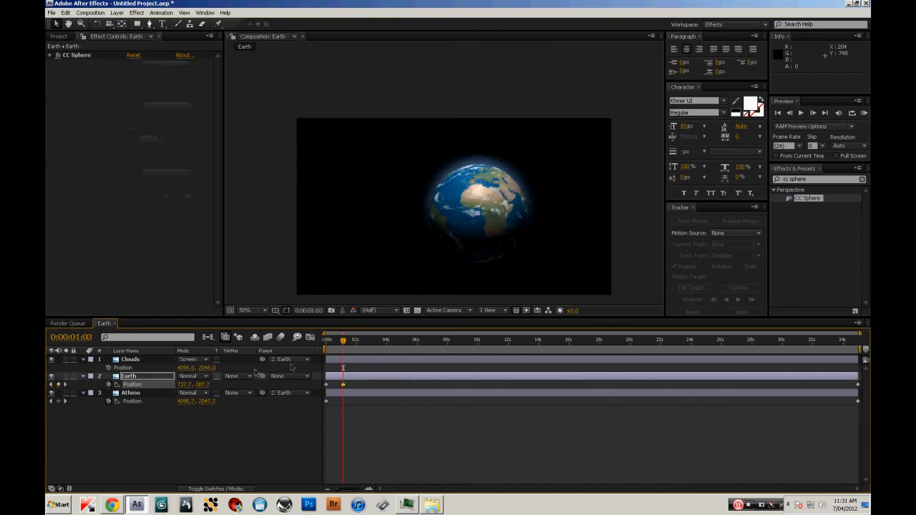
pyautogui.moveTo(337, 347); pyautogui.dragTo(321, 346)
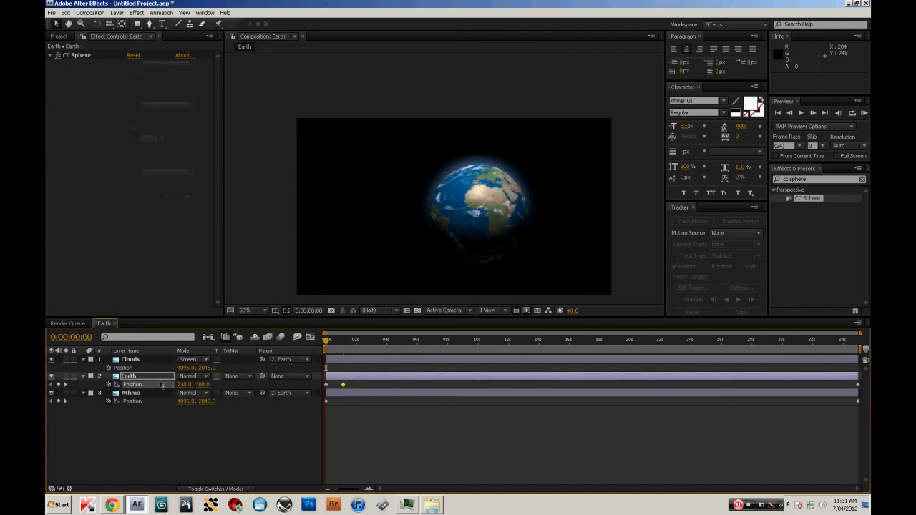
pyautogui.moveTo(508, 211); pyautogui.dragTo(461, 249)
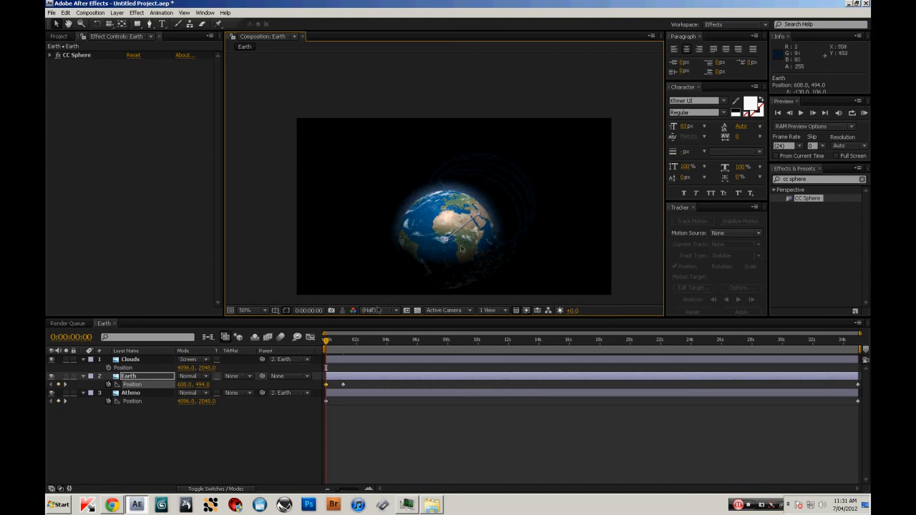
pyautogui.click(357, 341)
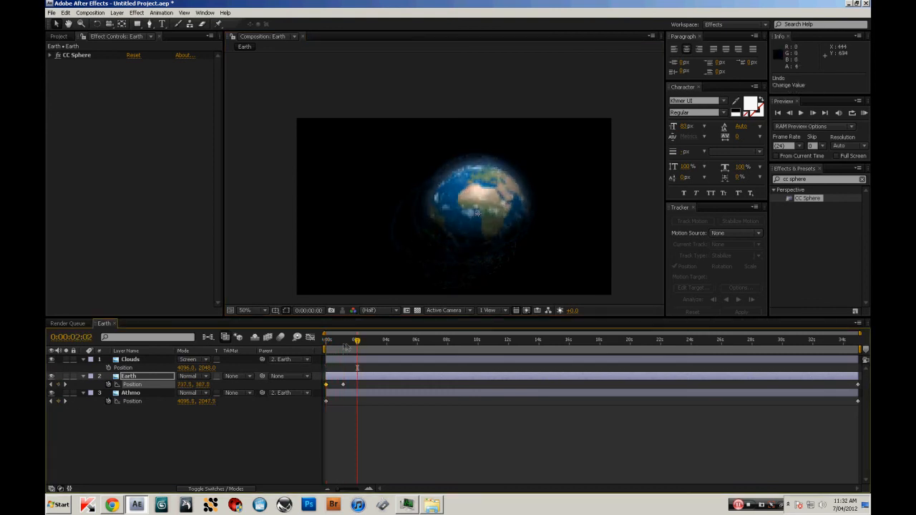
pyautogui.moveTo(345, 347); pyautogui.dragTo(327, 341)
# Select the Position keyframes of the Earth, Athmo and Clouds layers together and move the planet down and left to about 648, 502.
pyautogui.click(132, 385)
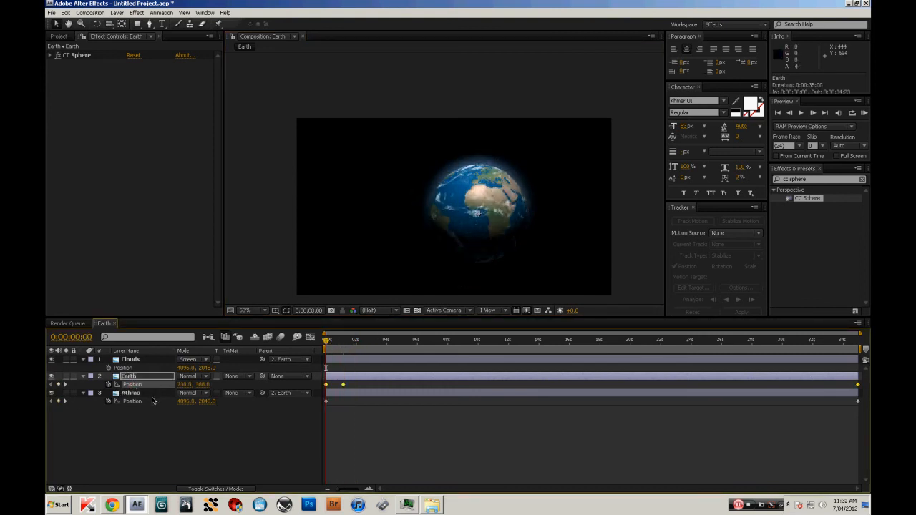
pyautogui.keyDown('shift'); pyautogui.click(152, 400); pyautogui.keyUp('shift')
pyautogui.keyDown('shift'); pyautogui.click(137, 368); pyautogui.keyUp('shift')
pyautogui.moveTo(456, 251); pyautogui.dragTo(438, 277)
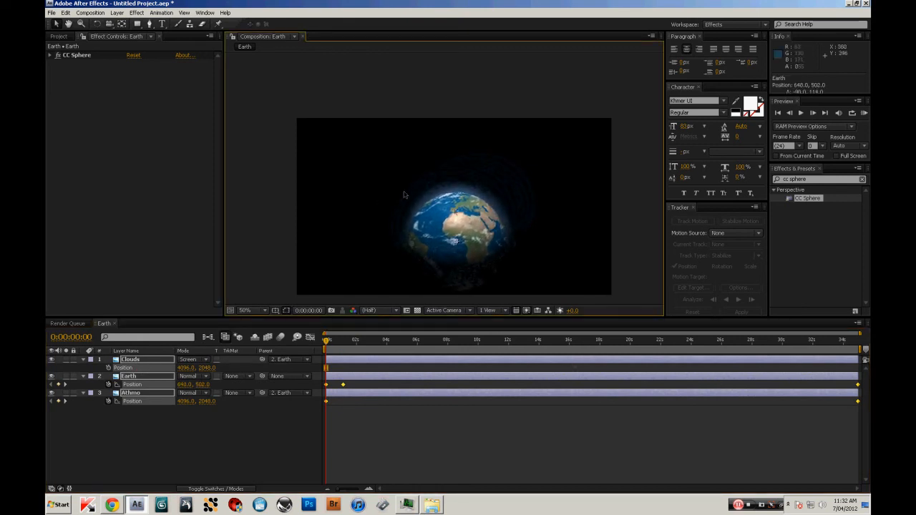
pyautogui.click(426, 437)
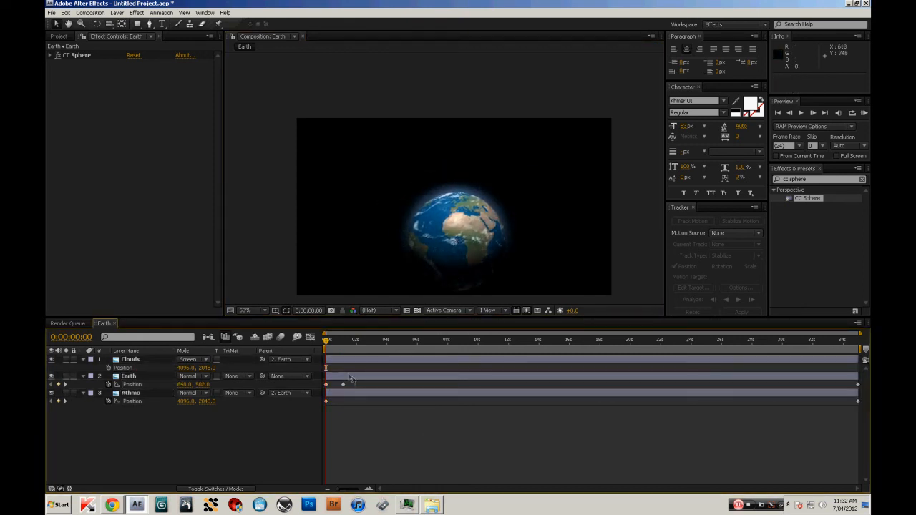
# Scrub the whole timeline to check the planet's motion, and collapse the layers' Position properties.
pyautogui.moveTo(326, 343); pyautogui.dragTo(853, 342)
pyautogui.moveTo(796, 342); pyautogui.dragTo(289, 339)
pyautogui.click(82, 394)
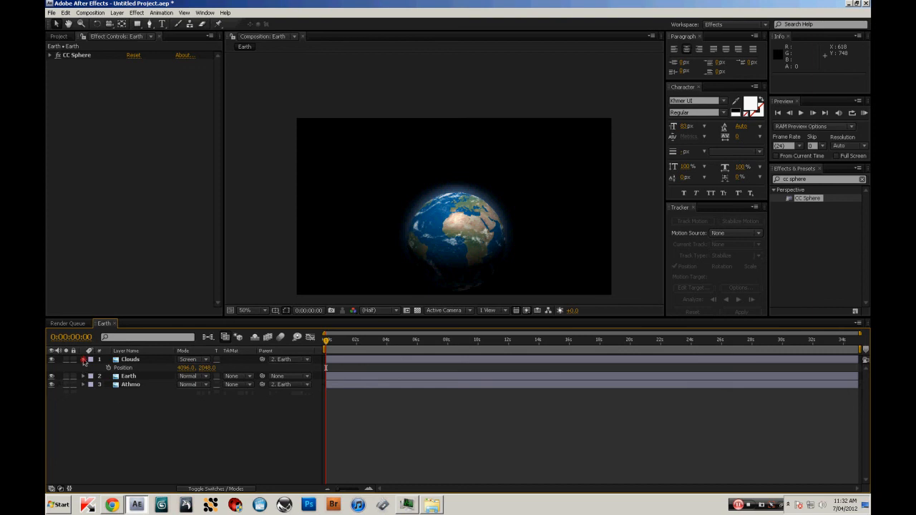
pyautogui.click(83, 360)
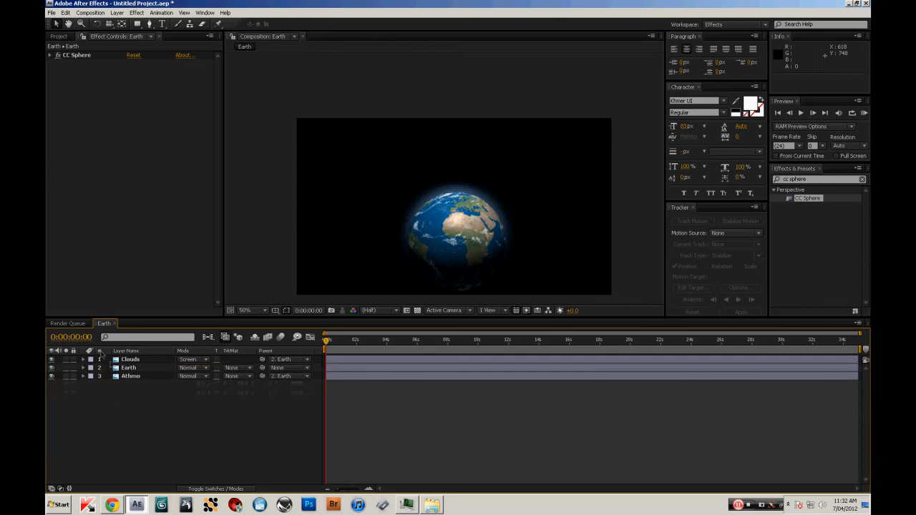
# Add an adjustment layer above all the layers and rename it Grade.
pyautogui.click(123, 16)
pyautogui.moveTo(130, 22)
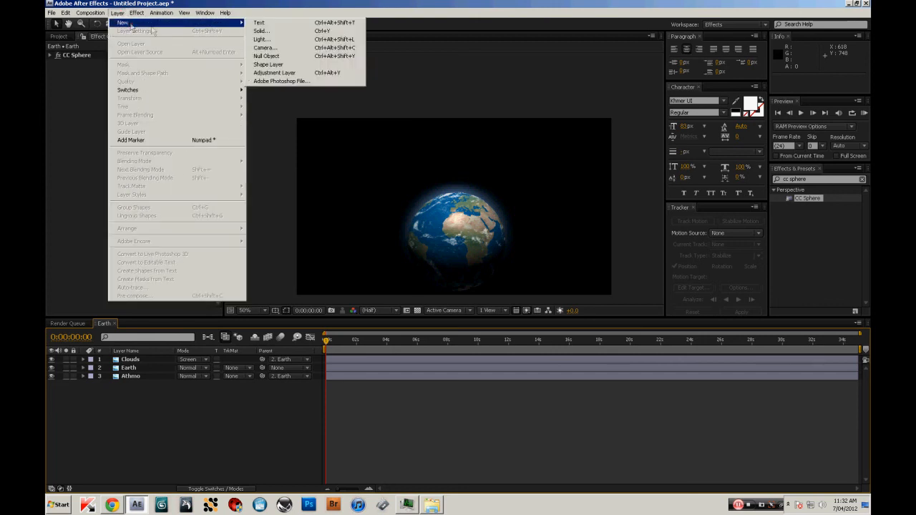
pyautogui.click(283, 74)
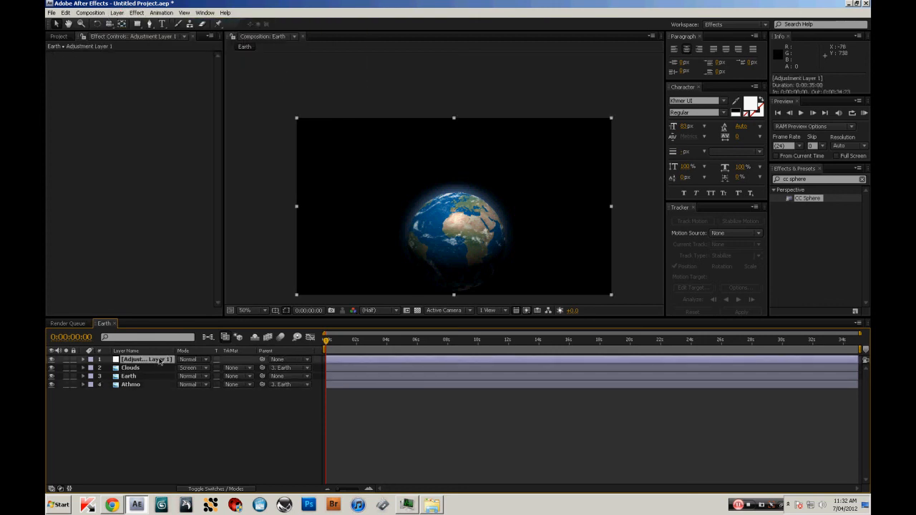
pyautogui.press('Return')
pyautogui.write('Grade')
pyautogui.press('Return')
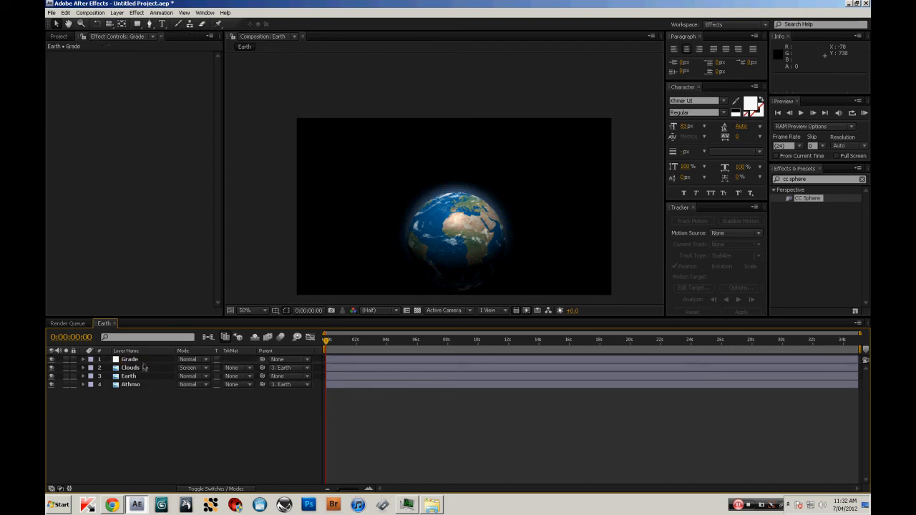
# Apply a Curves effect to the Grade layer and shape the RGB curve with raised highlights and lowered shadows.
pyautogui.click(136, 13)
pyautogui.moveTo(155, 85)
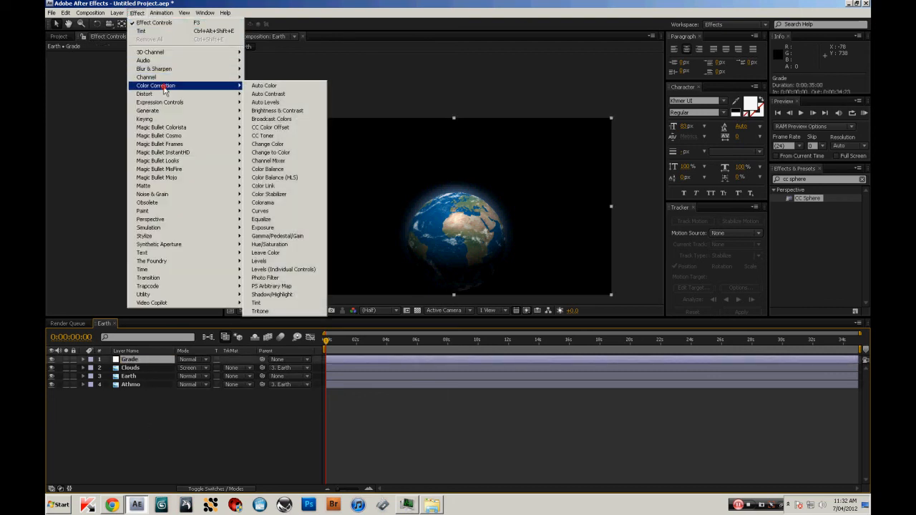
pyautogui.click(277, 207)
pyautogui.click(133, 112)
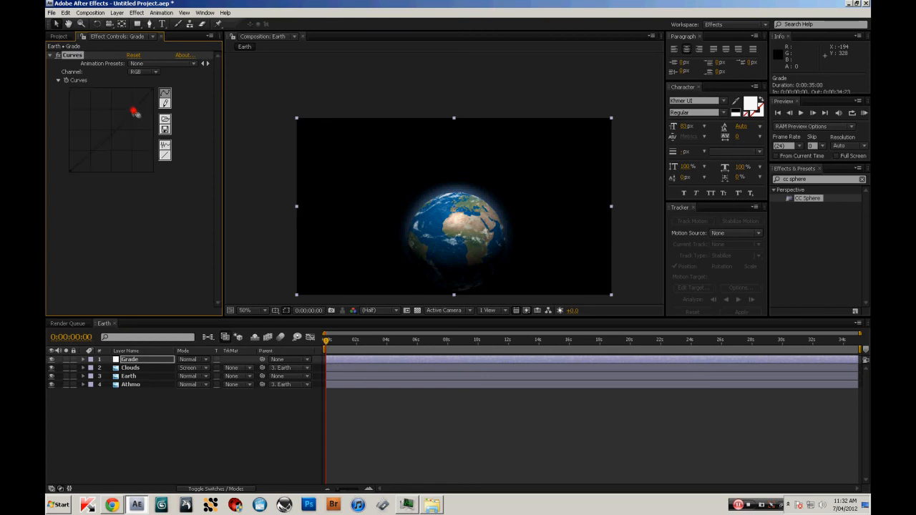
pyautogui.click(91, 155)
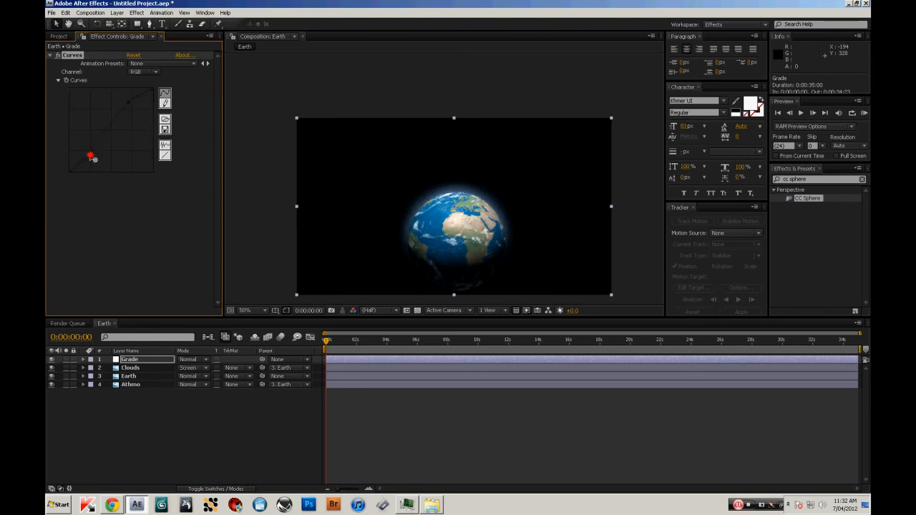
# Shape the Red channel curve of the Grade layer with raised highlights and midtones and slightly lowered shadows.
pyautogui.click(137, 71)
pyautogui.click(145, 82)
pyautogui.click(133, 108)
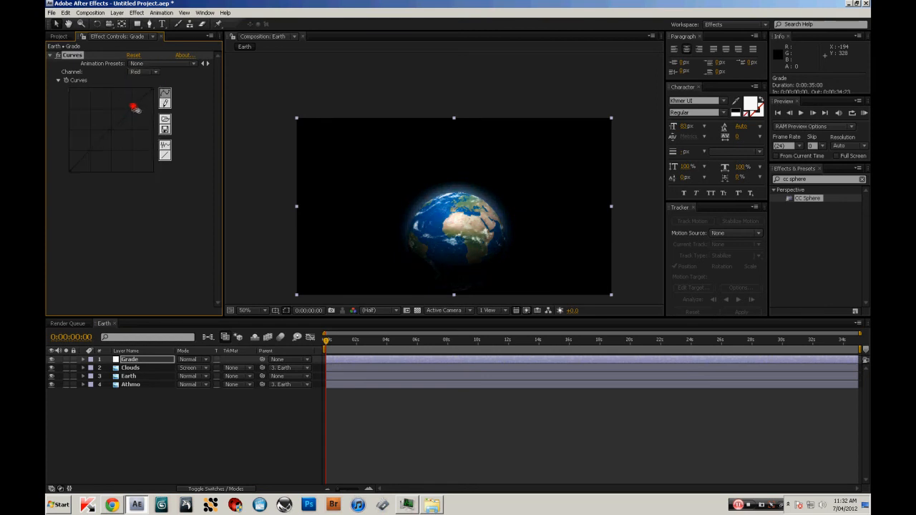
pyautogui.click(90, 152)
pyautogui.click(114, 132)
pyautogui.moveTo(114, 132); pyautogui.dragTo(109, 127)
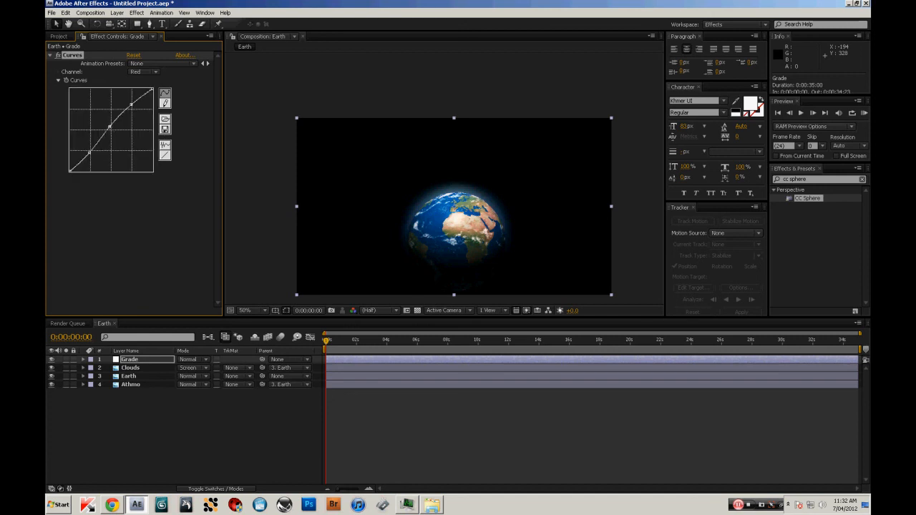
# Shape the Green channel curve into an S with raised highlights and slightly lowered midtones and shadows.
pyautogui.click(143, 72)
pyautogui.click(143, 81)
pyautogui.click(130, 107)
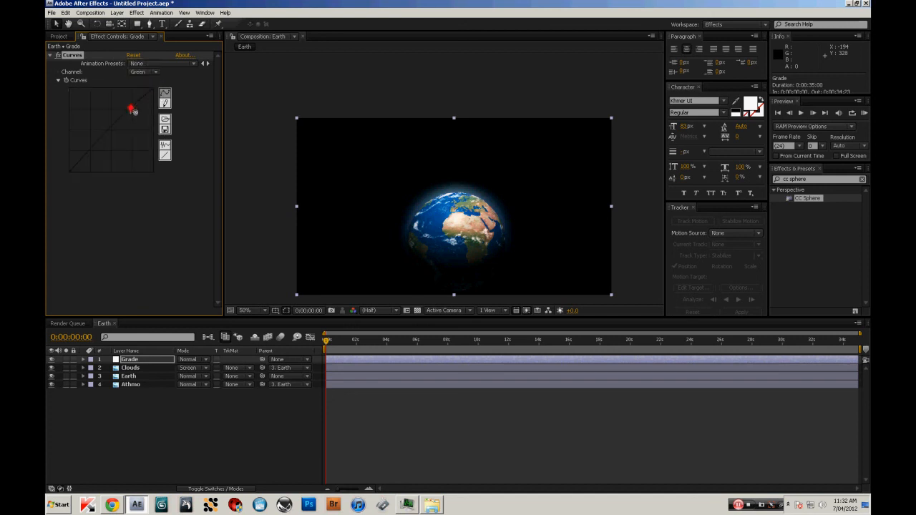
pyautogui.click(93, 152)
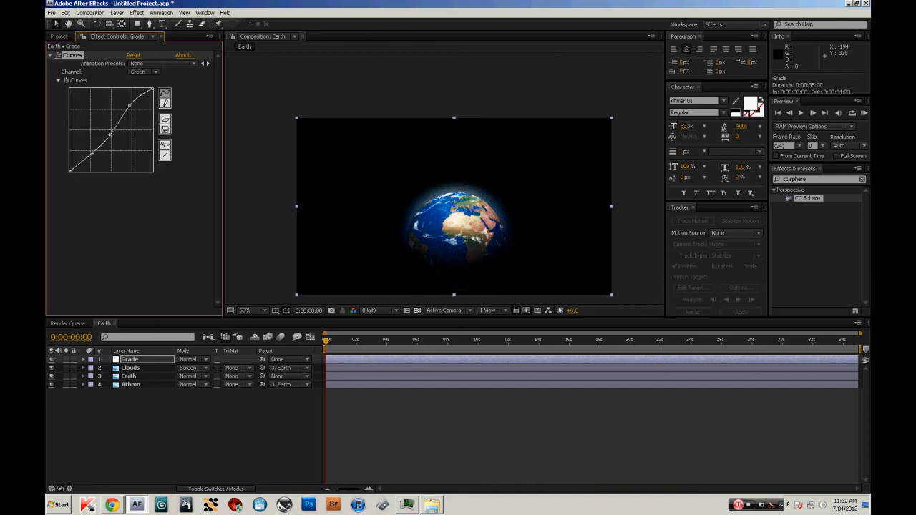
pyautogui.moveTo(109, 131); pyautogui.dragTo(132, 112)
# Lower the Blue channel curve slightly in both the highlights and the shadows.
pyautogui.click(143, 71)
pyautogui.click(140, 80)
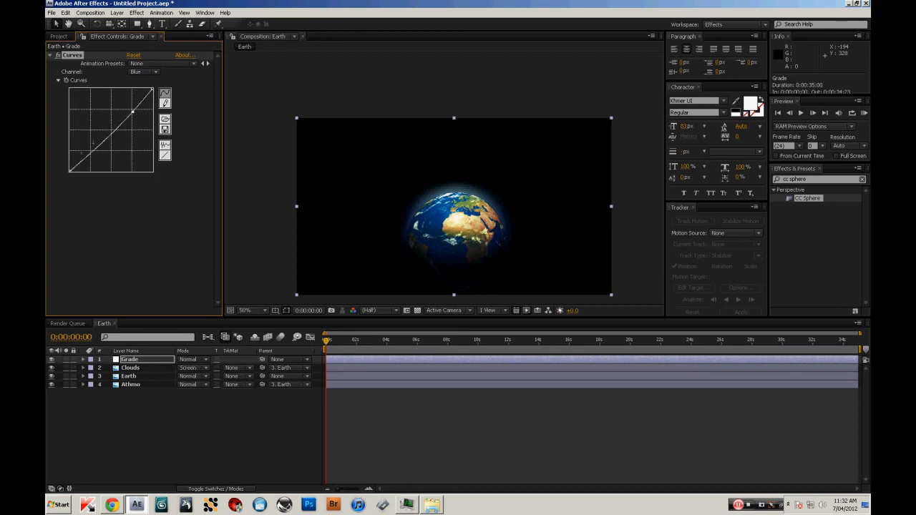
pyautogui.moveTo(86, 153); pyautogui.dragTo(92, 152)
# Apply a Tint effect to the Grade layer with Amount to Tint at 45%, and collapse its settings.
pyautogui.click(136, 13)
pyautogui.moveTo(165, 90)
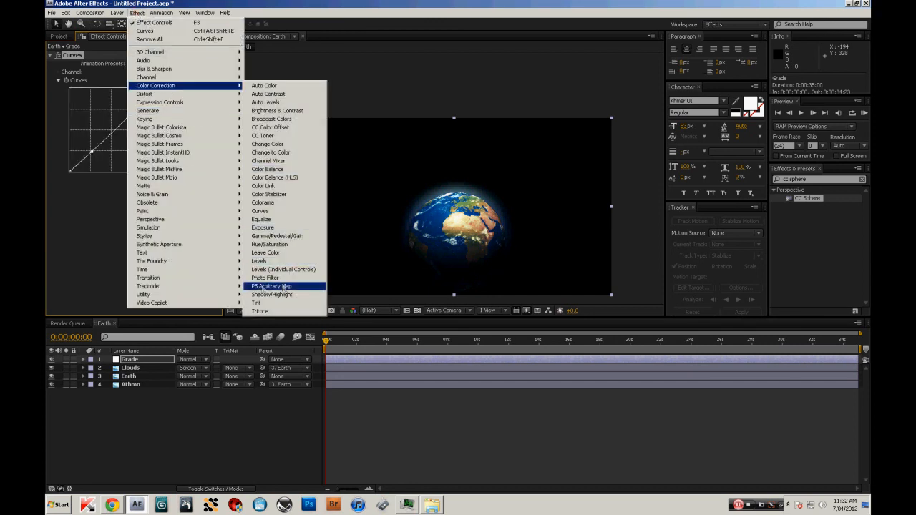
pyautogui.click(254, 304)
pyautogui.moveTo(134, 220); pyautogui.dragTo(106, 225)
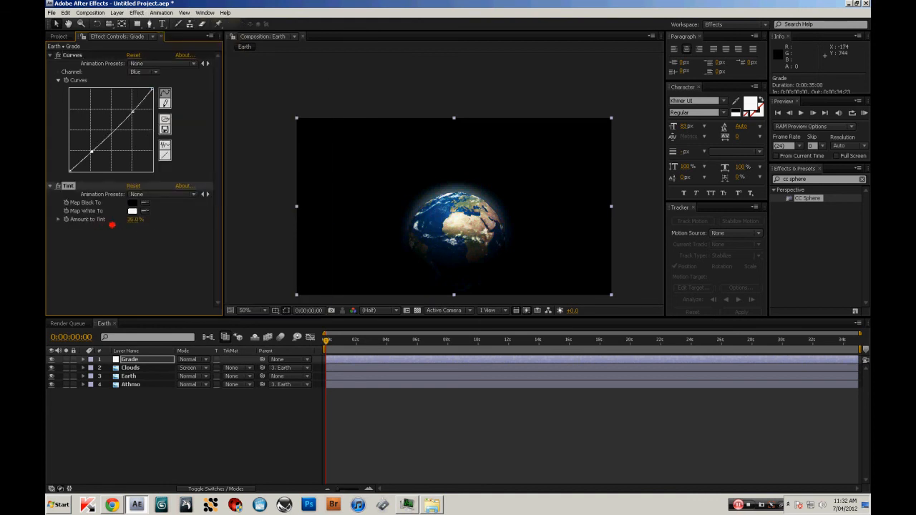
pyautogui.click(135, 220)
pyautogui.write('45')
pyautogui.click(145, 240)
pyautogui.click(50, 186)
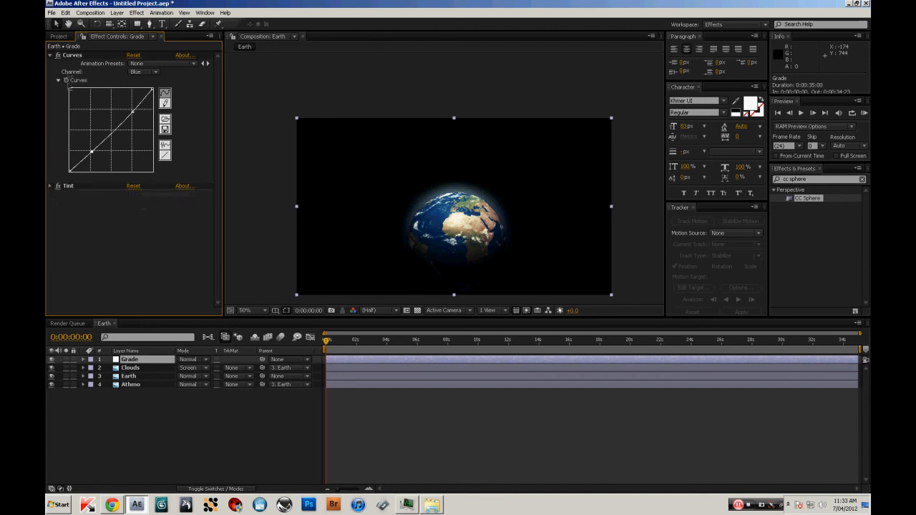
# Compare the image with and without the Grade layer's Curves, and lower the highlight point of the RGB curve slightly.
pyautogui.click(59, 55)
pyautogui.click(59, 55)
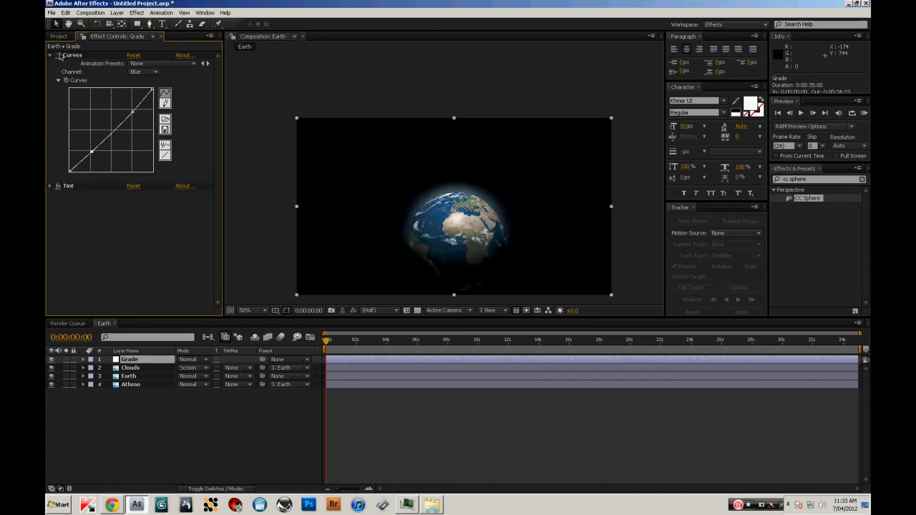
pyautogui.click(59, 55)
pyautogui.click(143, 71)
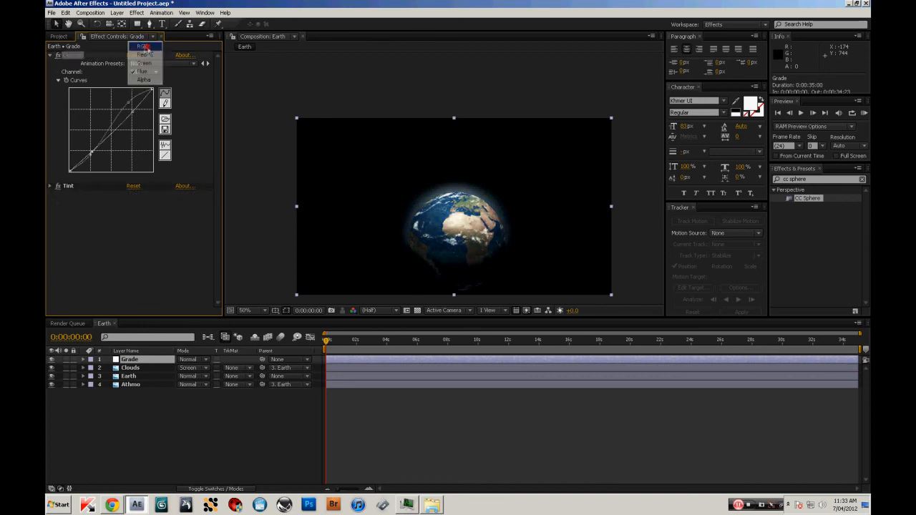
pyautogui.click(139, 47)
pyautogui.moveTo(136, 112)
pyautogui.mouseDown()
pyautogui.moveTo(129, 99)
pyautogui.moveTo(131, 106)
pyautogui.mouseUp()
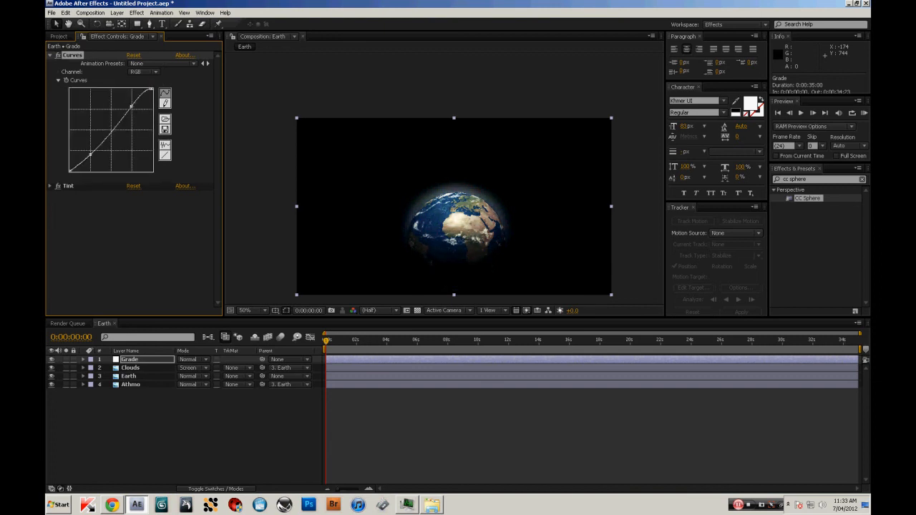
pyautogui.click(378, 432)
# Inspect the atmosphere glow up close at 0:00:30:08 and set the Athmo layer's Box Blur radius to 30.
pyautogui.moveTo(328, 350); pyautogui.dragTo(787, 342)
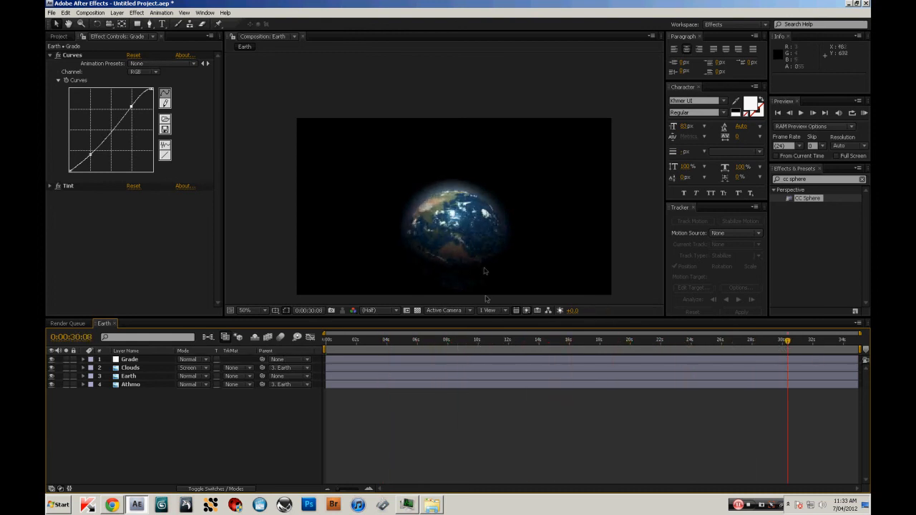
pyautogui.scroll(2, 451, 249)
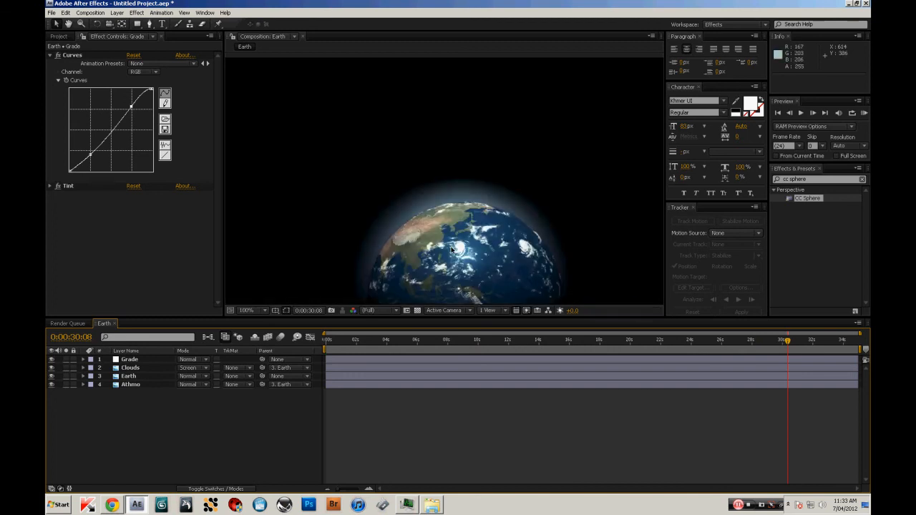
pyautogui.moveTo(452, 248); pyautogui.dragTo(447, 185)
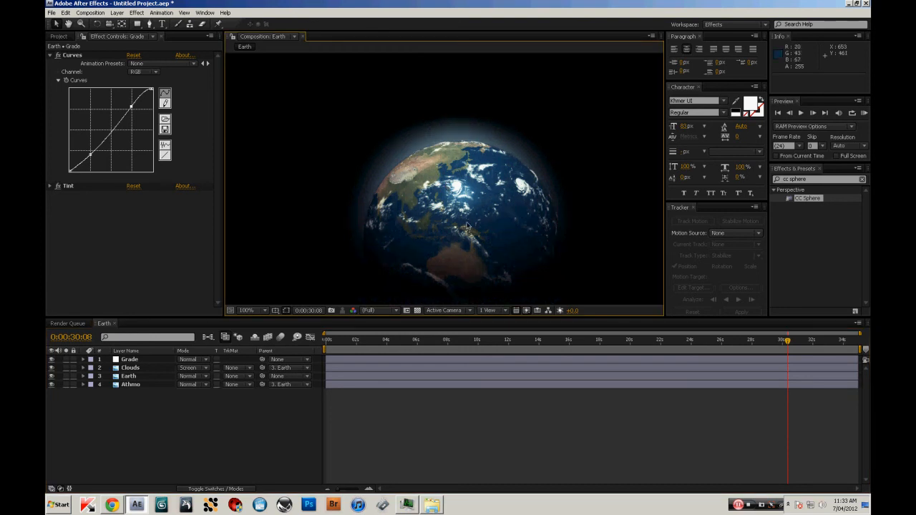
pyautogui.click(129, 384)
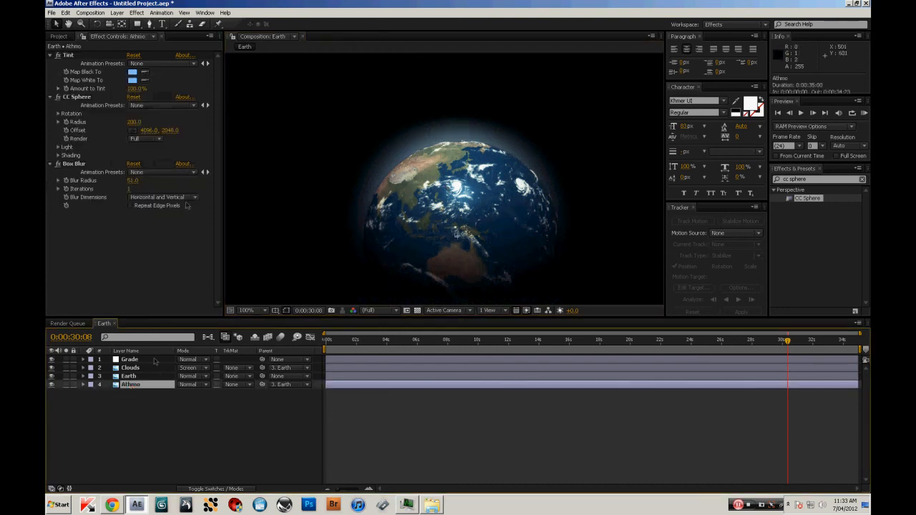
pyautogui.click(133, 181)
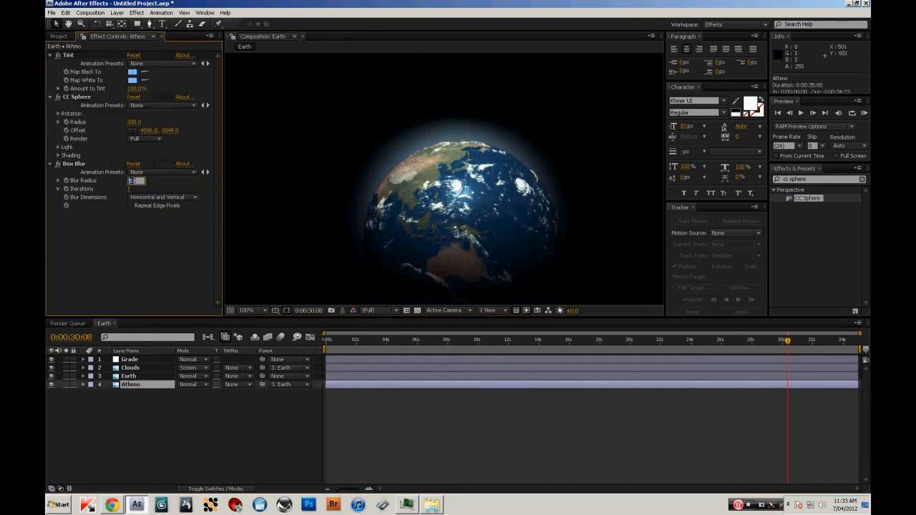
pyautogui.write('30')
pyautogui.press('Return')
pyautogui.press(',')
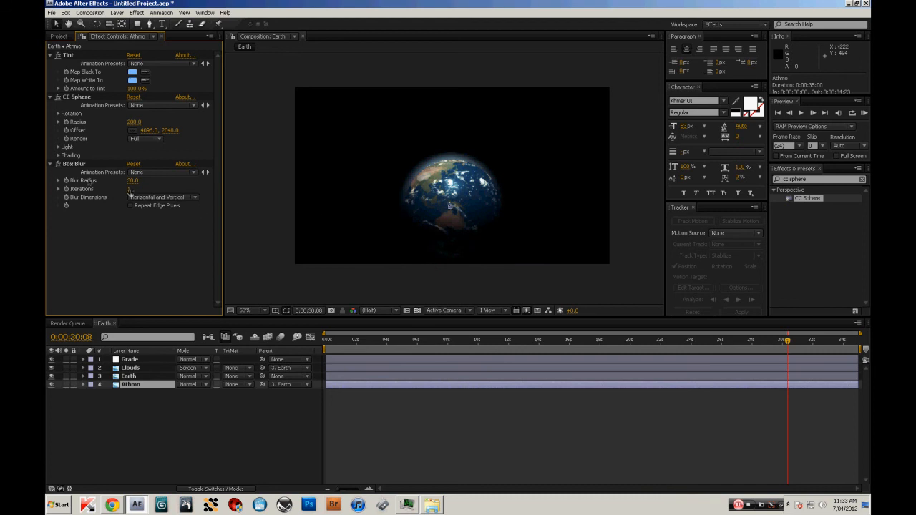
# Scrub through the timeline to review the finished rotating Earth at several times.
pyautogui.click(329, 342)
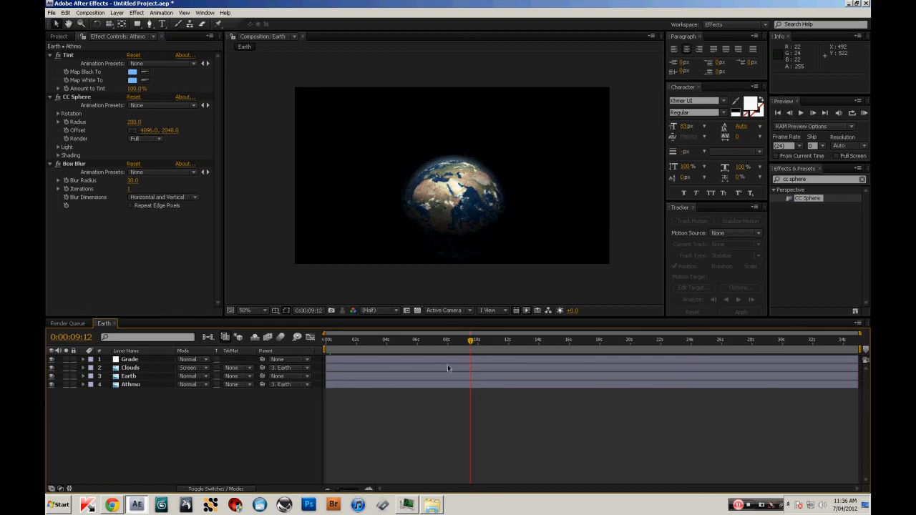
pyautogui.moveTo(458, 341); pyautogui.dragTo(548, 355)
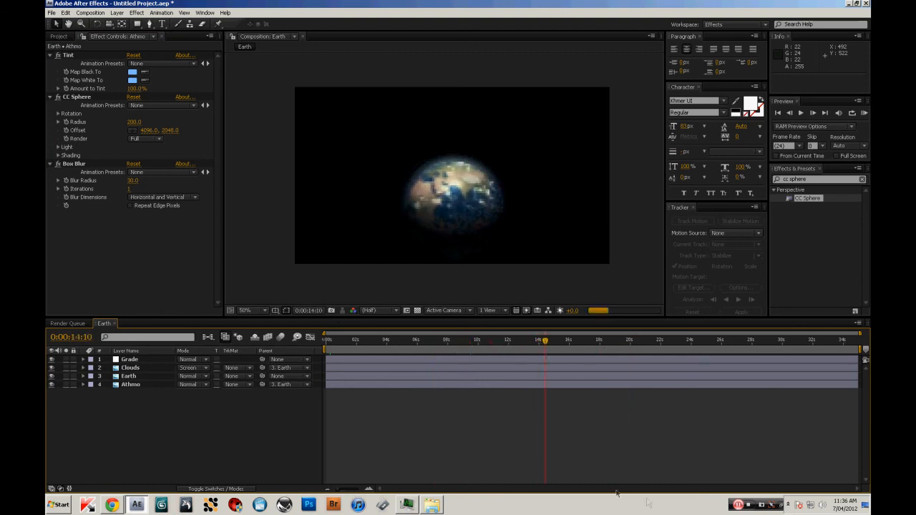
pyautogui.click(837, 345)
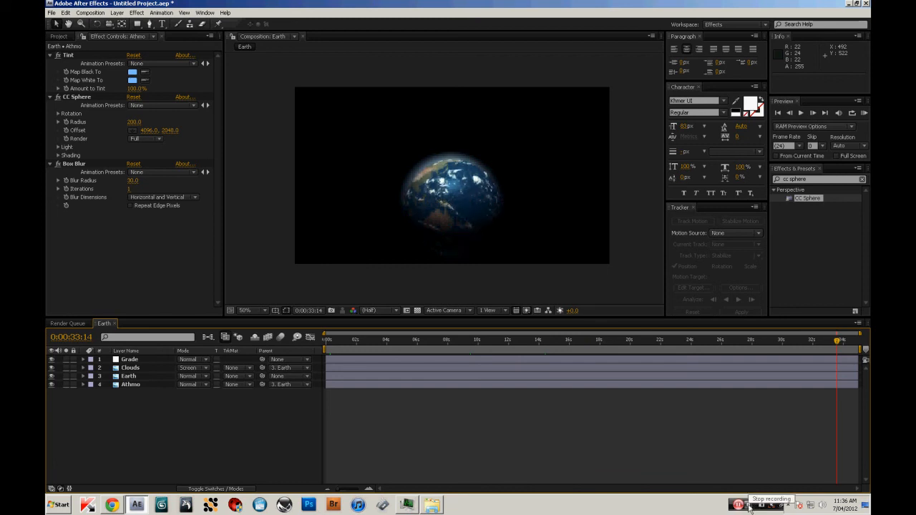
pyautogui.moveTo(493, 342); pyautogui.dragTo(363, 342)
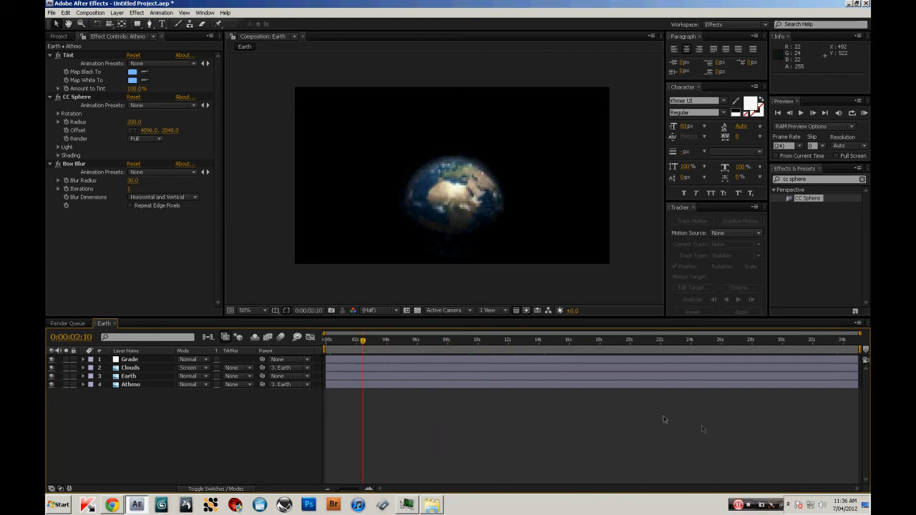